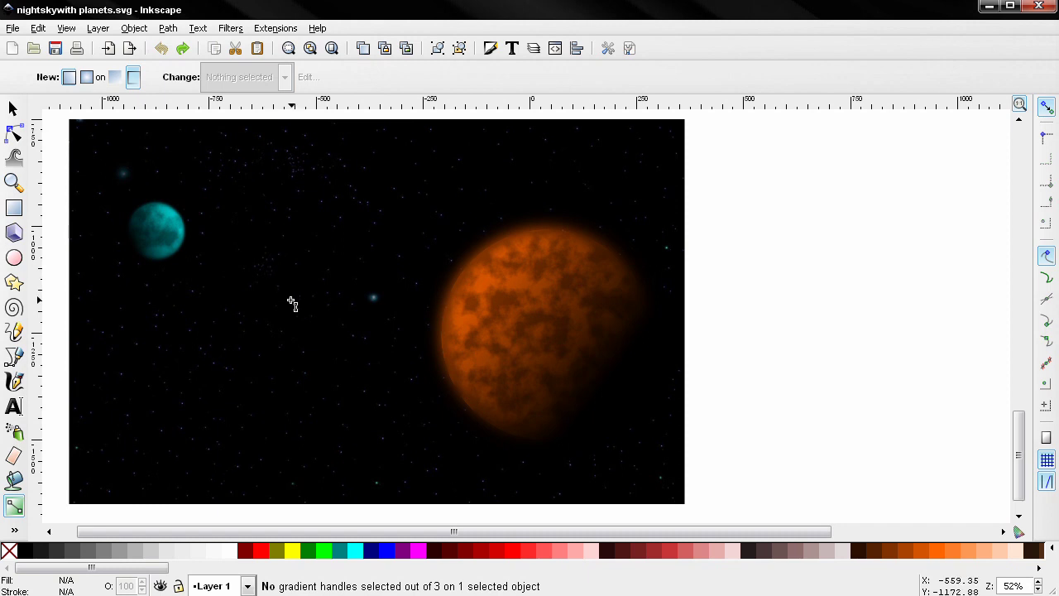
# Delete the existing teal planet and orange planet from the starry sky
pyautogui.click(13, 108)
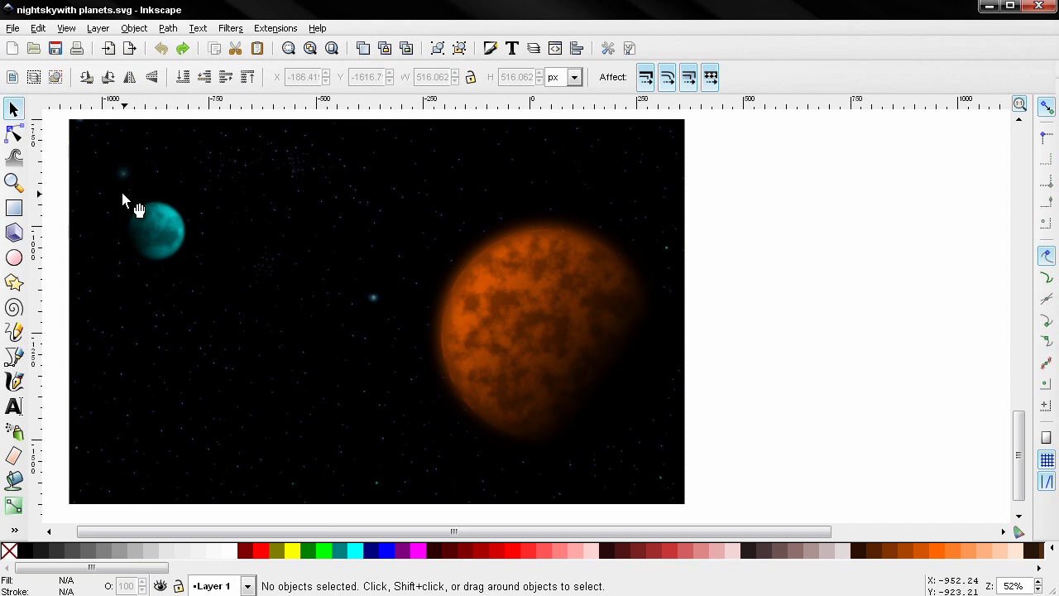
pyautogui.click(152, 241)
pyautogui.press('Delete')
pyautogui.click(542, 347)
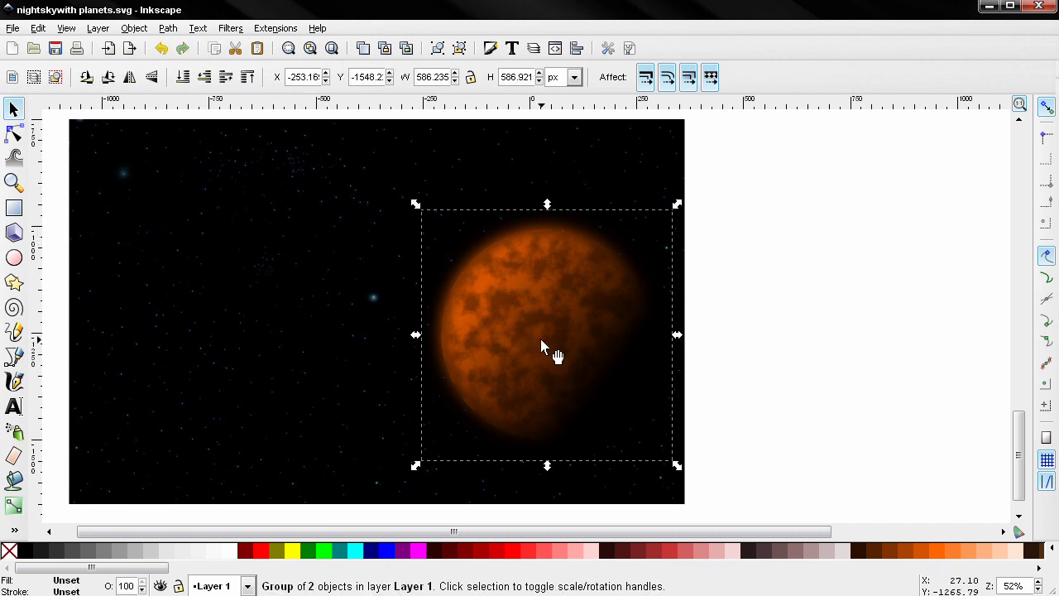
pyautogui.press('Delete')
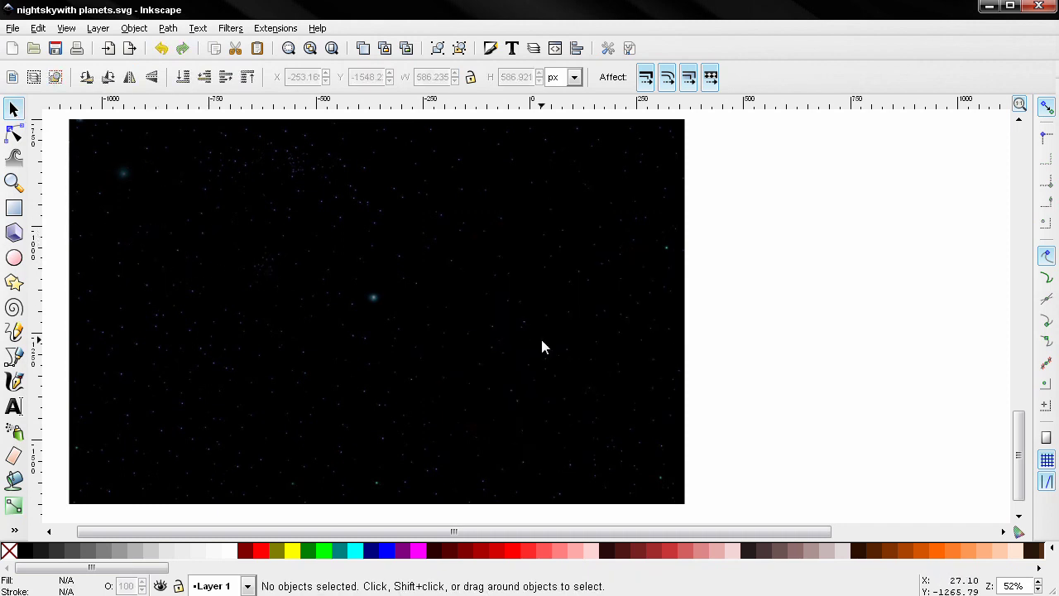
# Draw a #FF6600 orange circle about 455 px across and shift it up and right
pyautogui.click(16, 259)
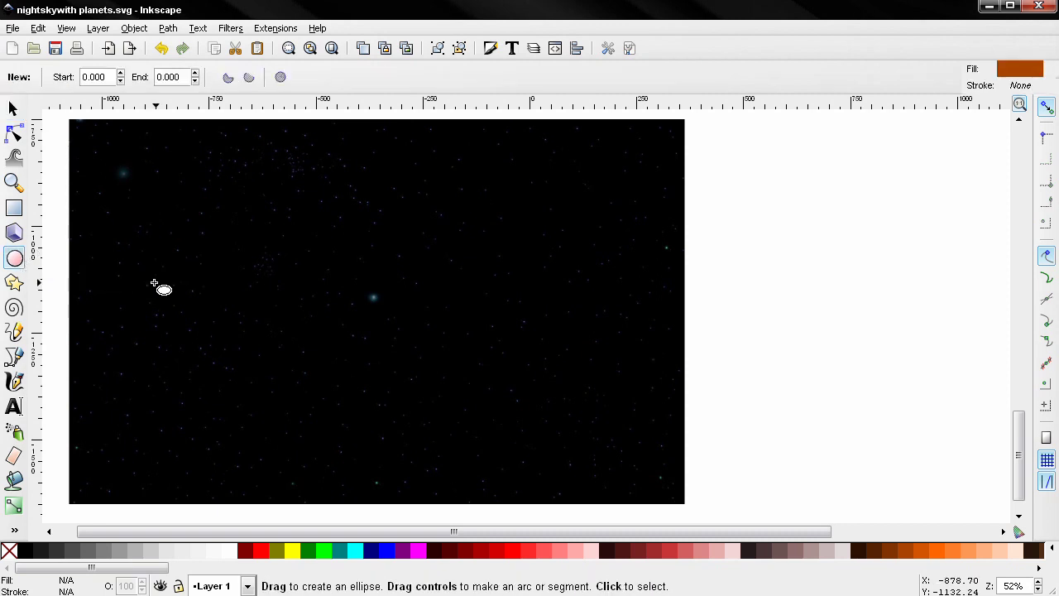
pyautogui.click(942, 558)
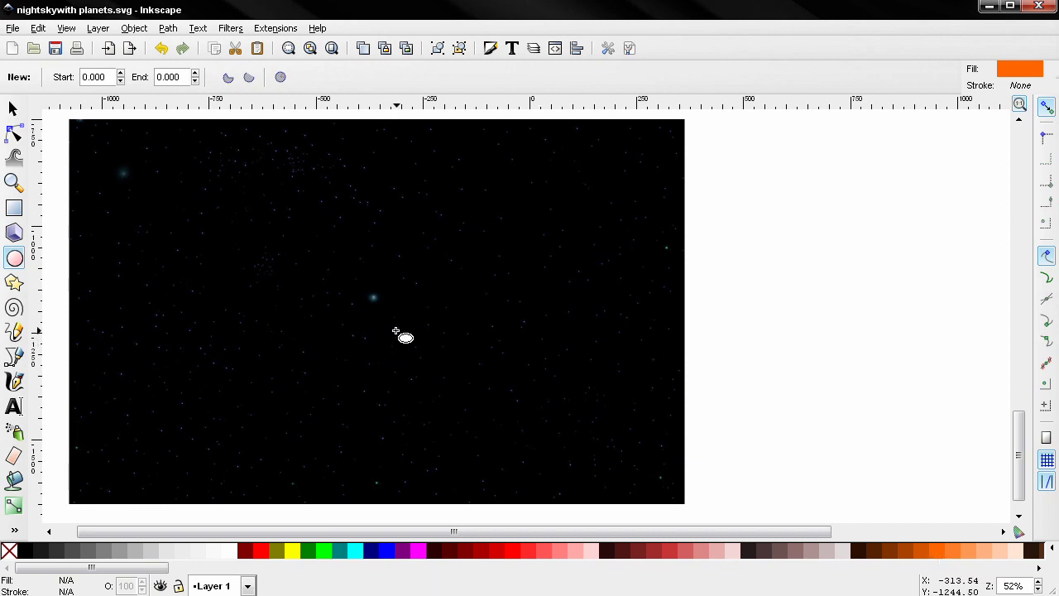
pyautogui.moveTo(400, 322)
pyautogui.mouseDown()
pyautogui.moveTo(549, 452)
pyautogui.moveTo(650, 517)
pyautogui.mouseUp()
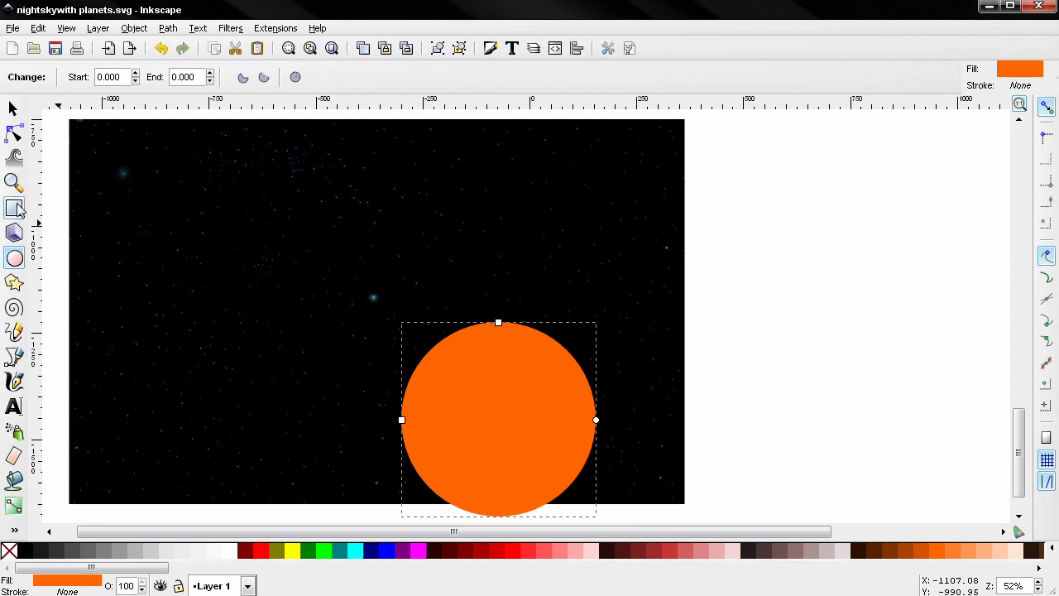
pyautogui.click(12, 108)
pyautogui.moveTo(502, 404); pyautogui.dragTo(557, 357)
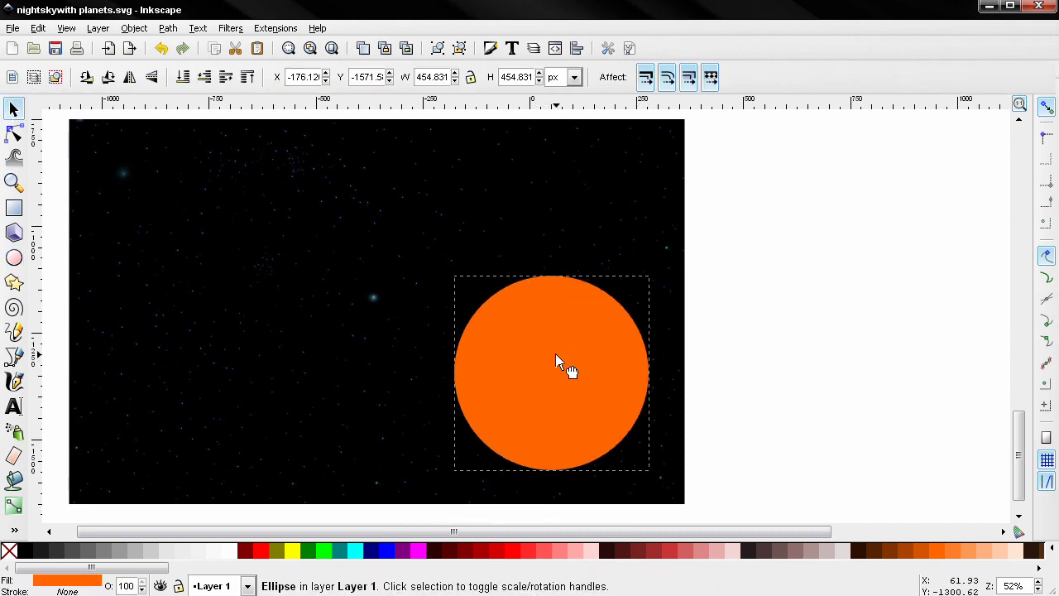
# Set the orange circle's blur to 10 in Fill and Stroke for soft, glowing edges
pyautogui.click(491, 48)
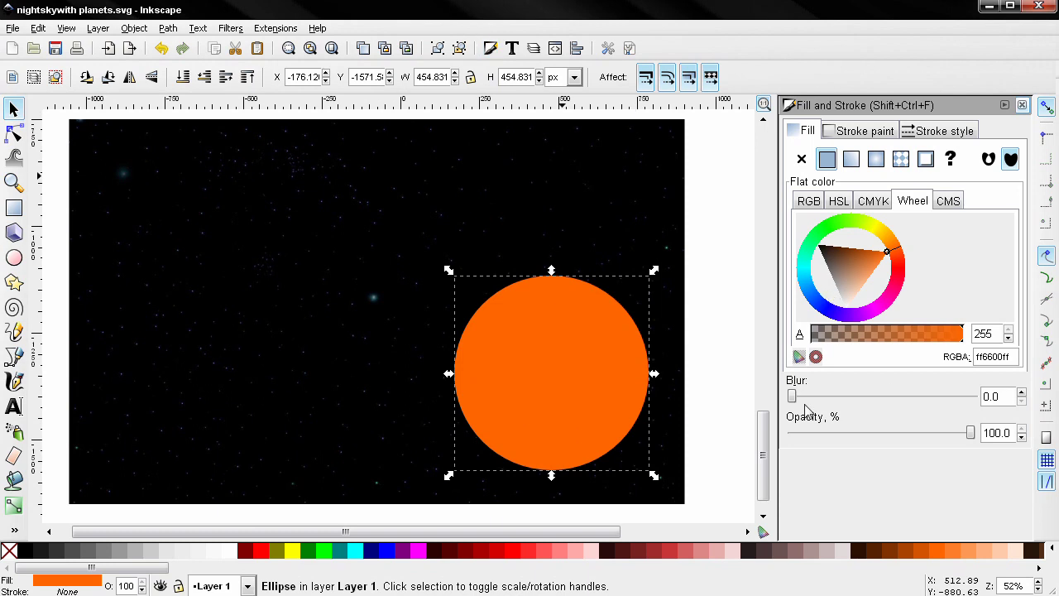
pyautogui.doubleClick(1010, 397)
pyautogui.write('10')
pyautogui.press('Return')
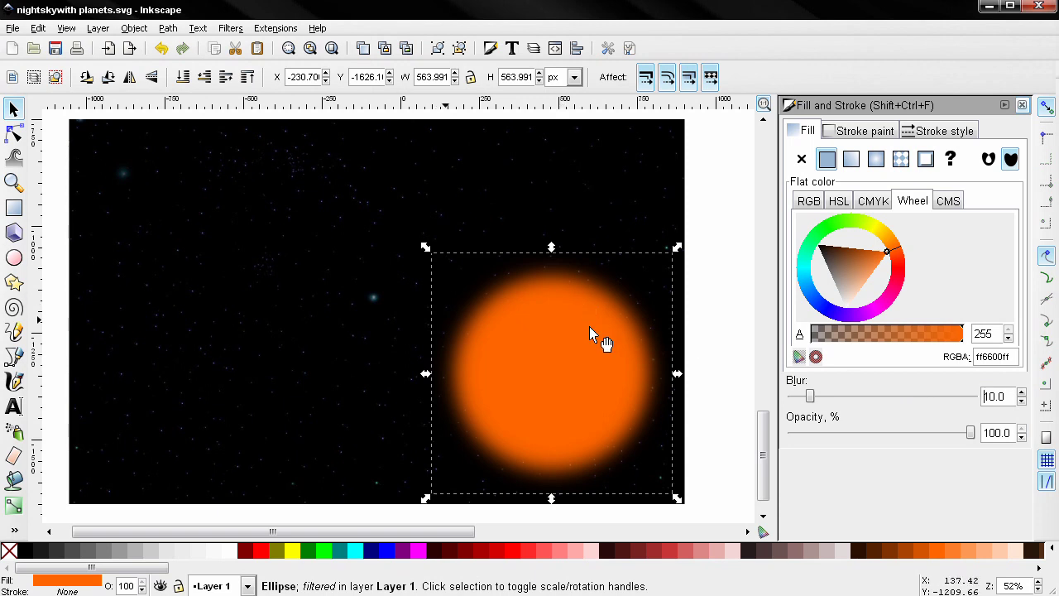
# Darken the circle to #AA4400, reset blur to 0, and apply the ABCs Noise transparency filter
pyautogui.click(910, 552)
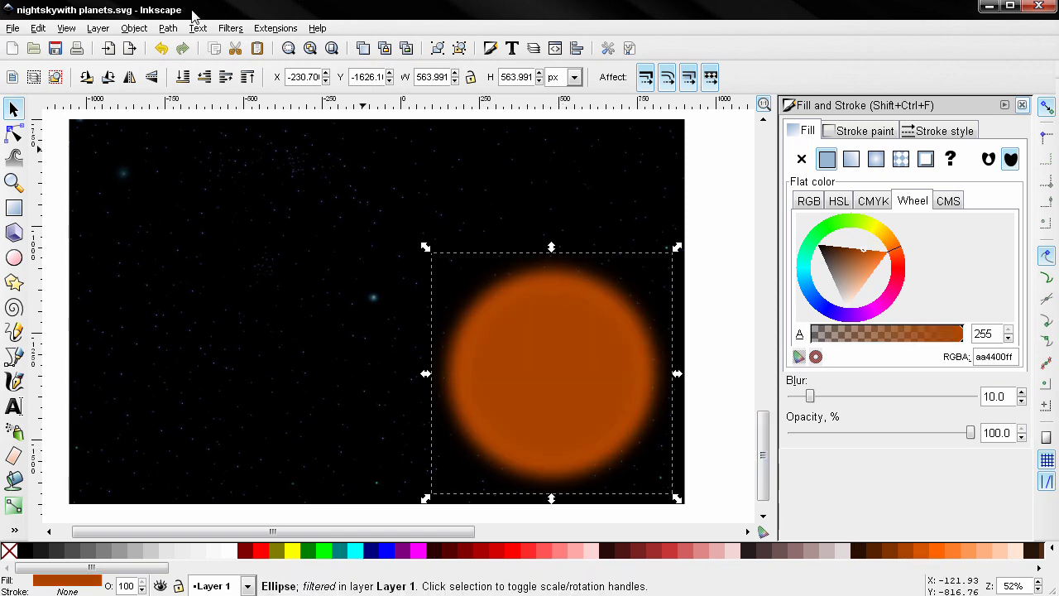
pyautogui.moveTo(811, 396); pyautogui.dragTo(790, 399)
pyautogui.click(231, 28)
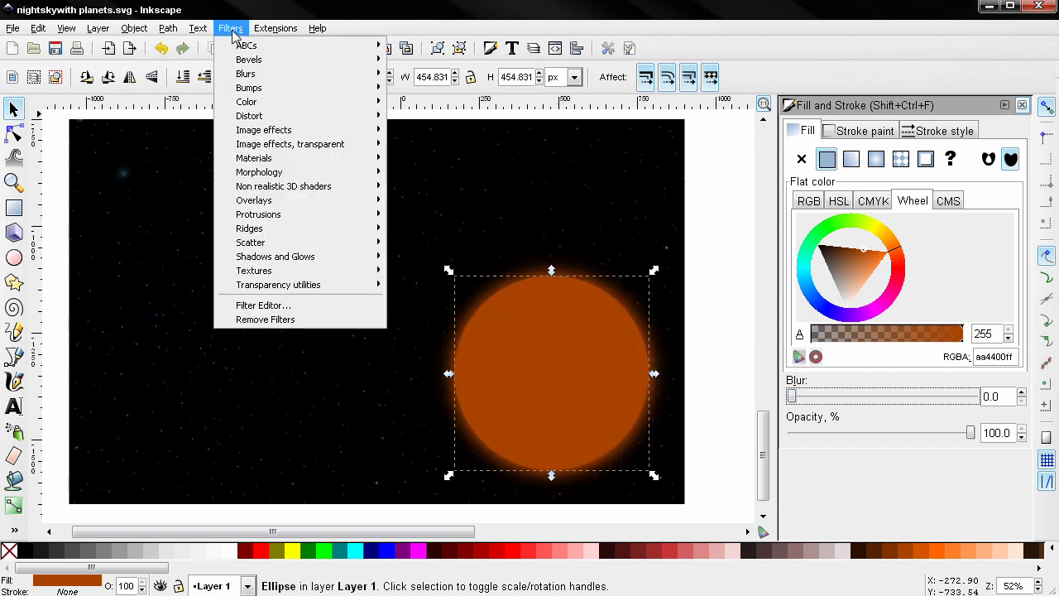
pyautogui.moveTo(248, 48)
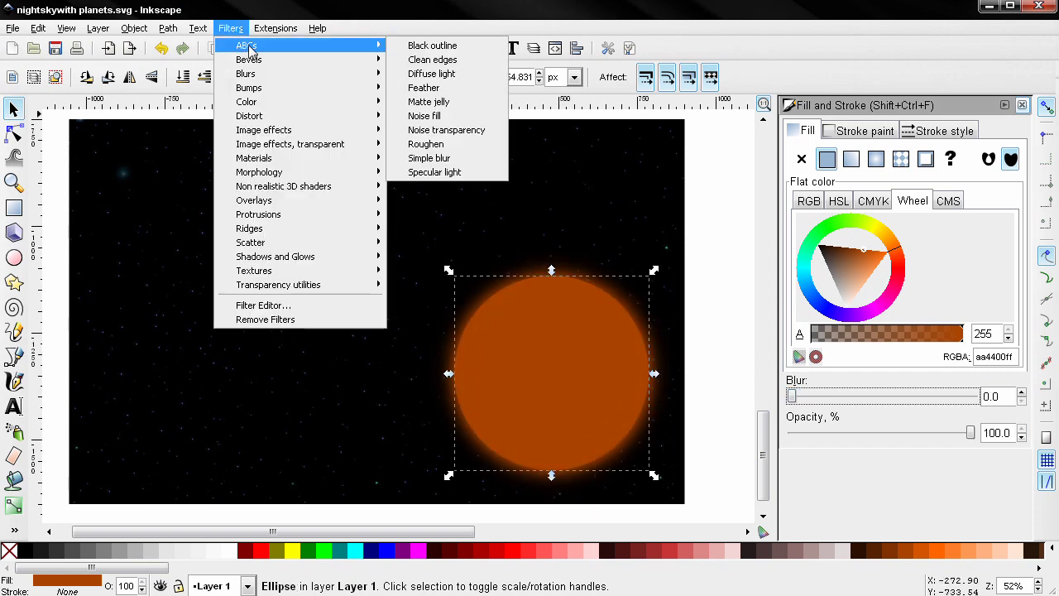
pyautogui.click(445, 130)
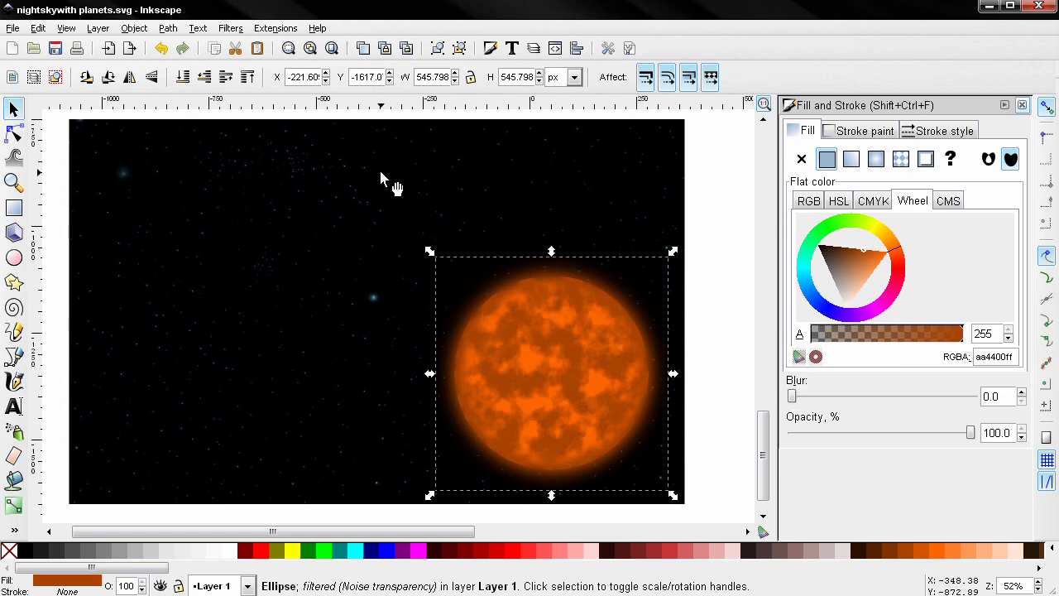
pyautogui.click(232, 29)
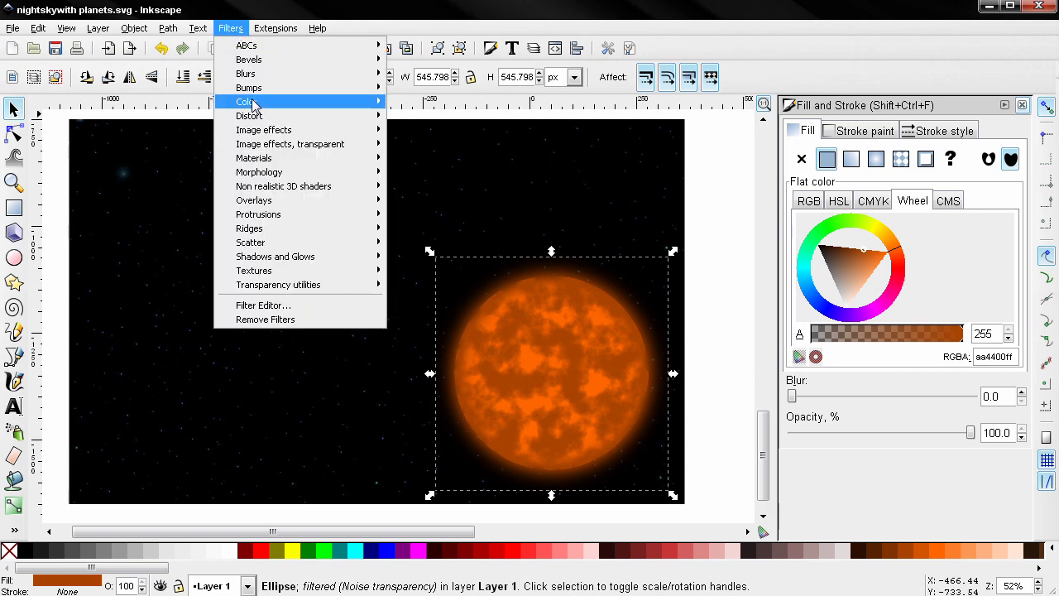
# Remove the filters, fill the circle solid black, and scale it up to 547.733 px
pyautogui.click(280, 321)
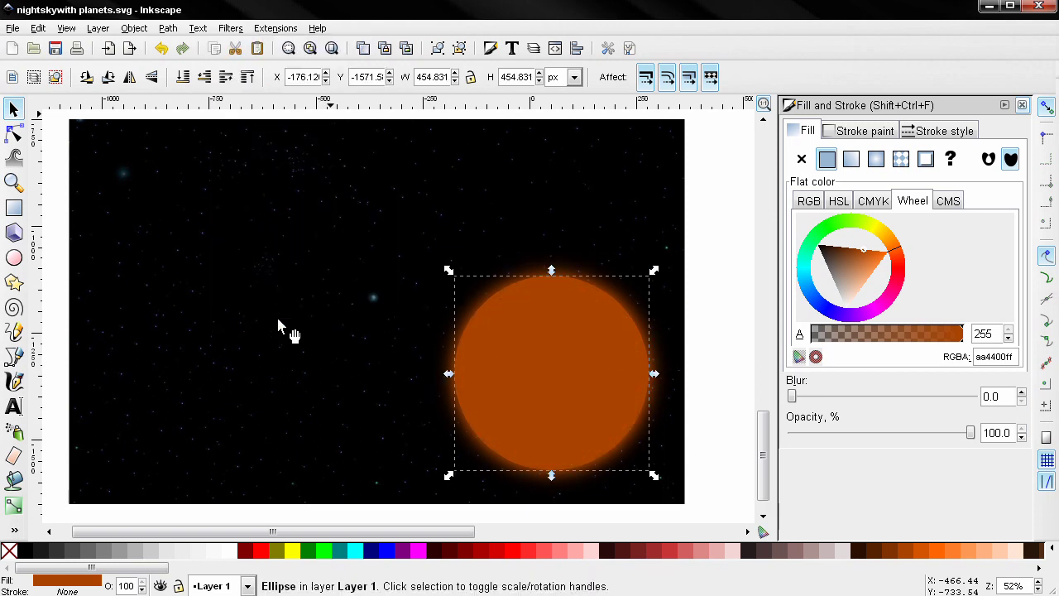
pyautogui.click(28, 552)
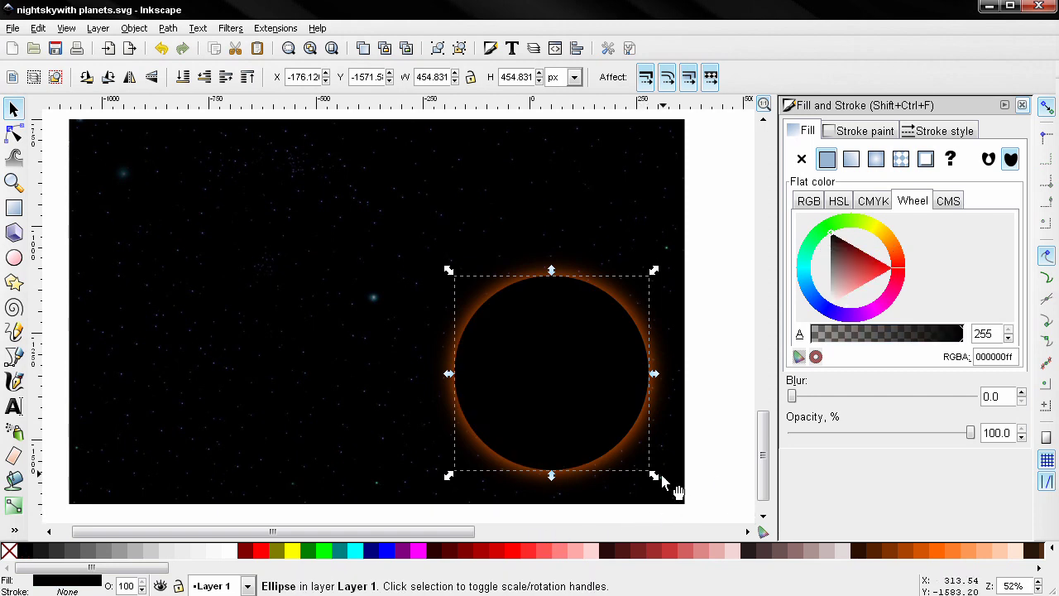
pyautogui.moveTo(654, 476); pyautogui.dragTo(675, 525)
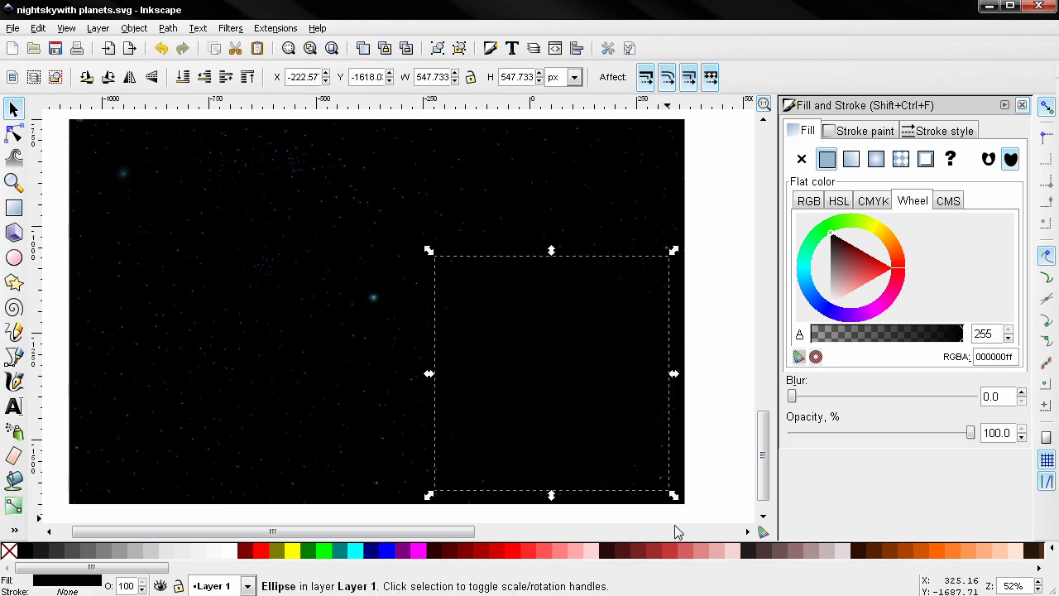
# Give the black circle a linear gradient running from the planet's lower right to its upper left
pyautogui.click(851, 160)
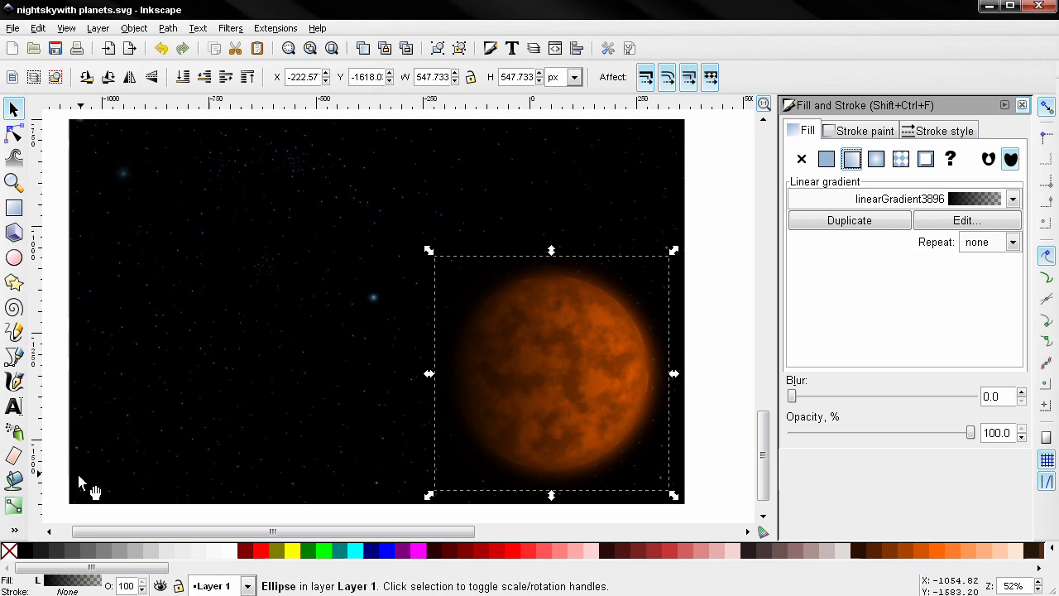
pyautogui.click(14, 505)
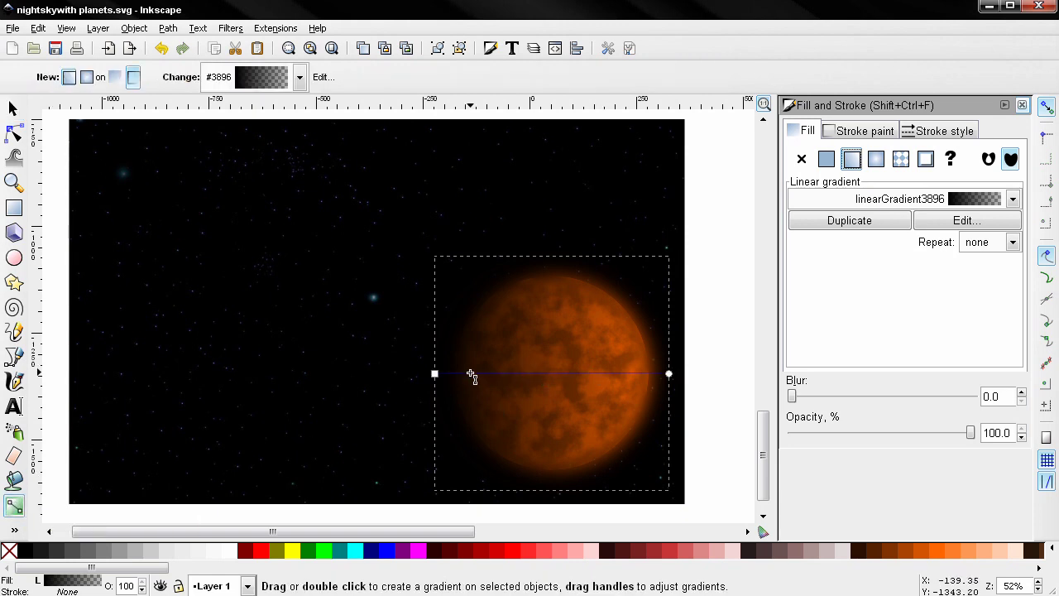
pyautogui.moveTo(436, 375); pyautogui.dragTo(610, 435)
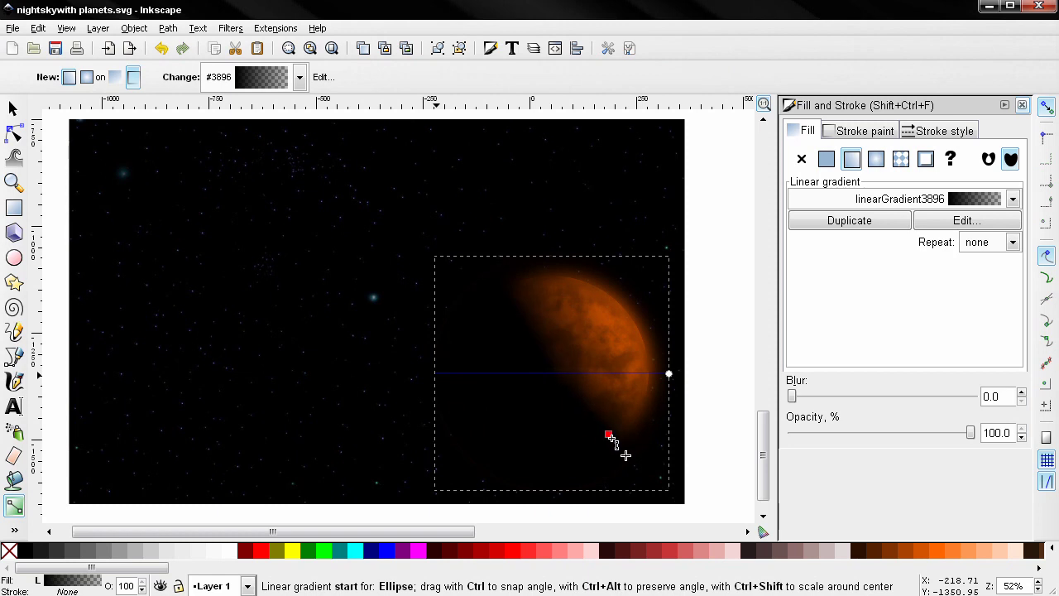
pyautogui.moveTo(668, 376); pyautogui.dragTo(470, 296)
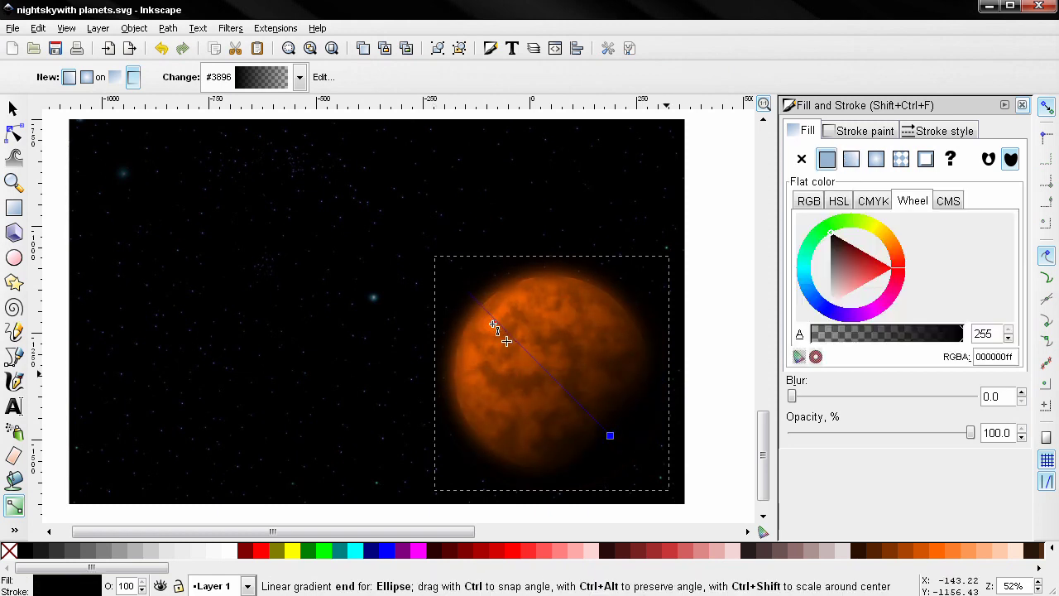
pyautogui.click(609, 435)
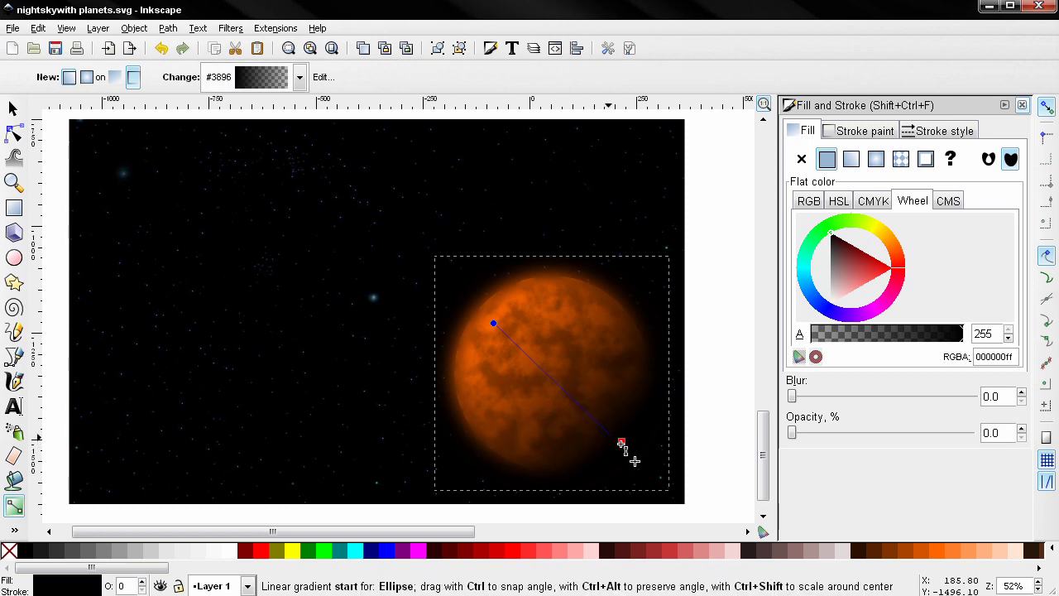
pyautogui.moveTo(622, 444); pyautogui.dragTo(610, 436)
pyautogui.click(610, 434)
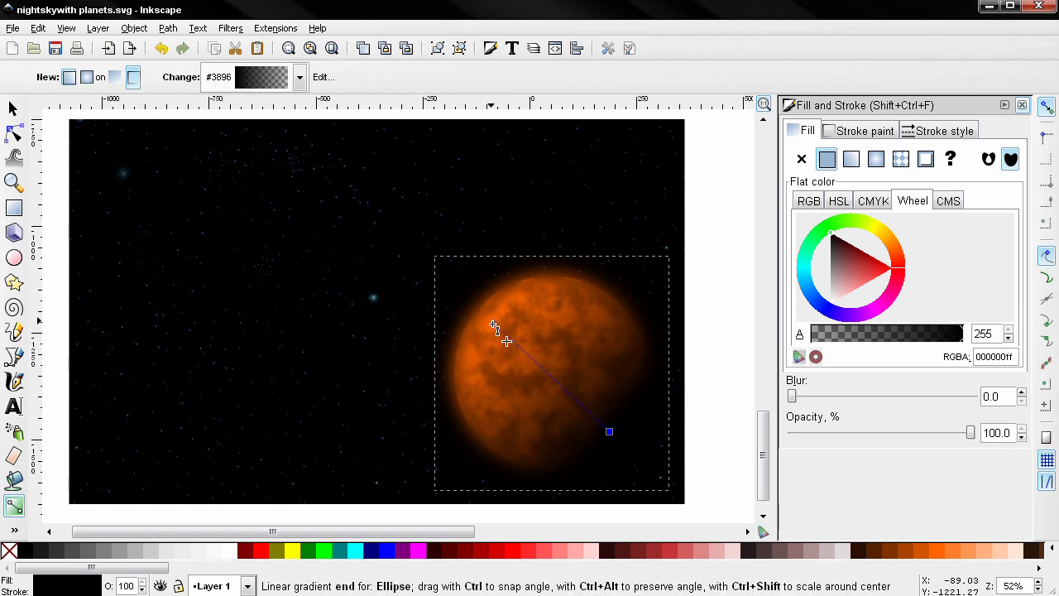
pyautogui.moveTo(480, 324); pyautogui.dragTo(474, 316)
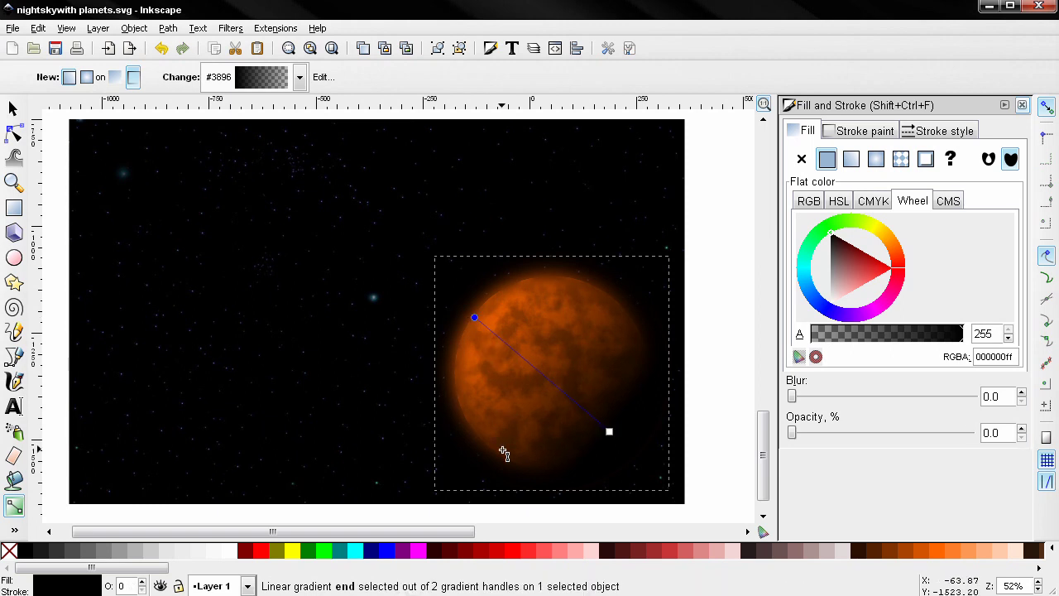
pyautogui.press('Escape')
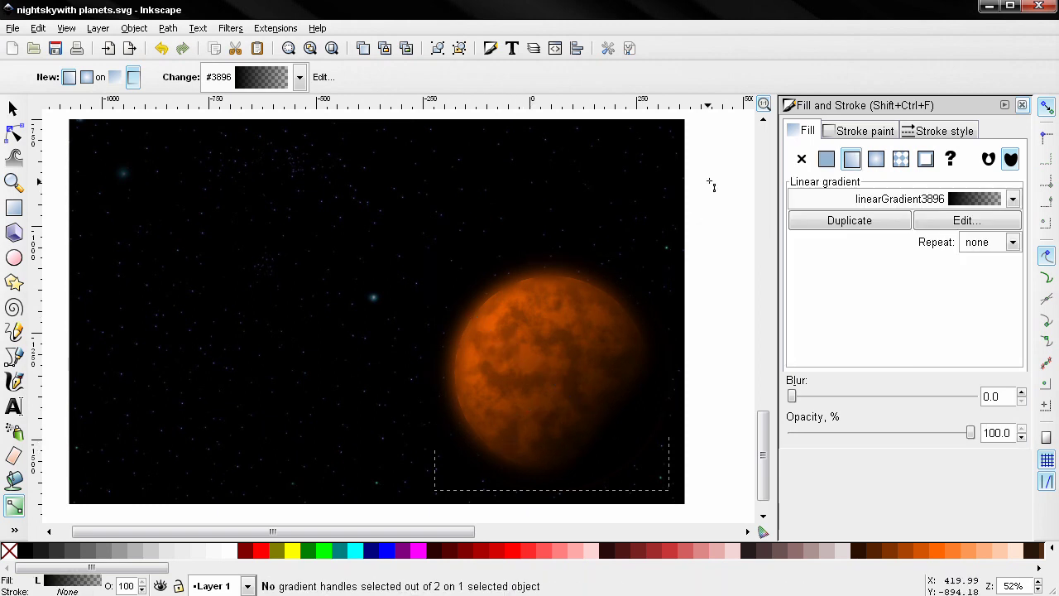
pyautogui.press('Escape')
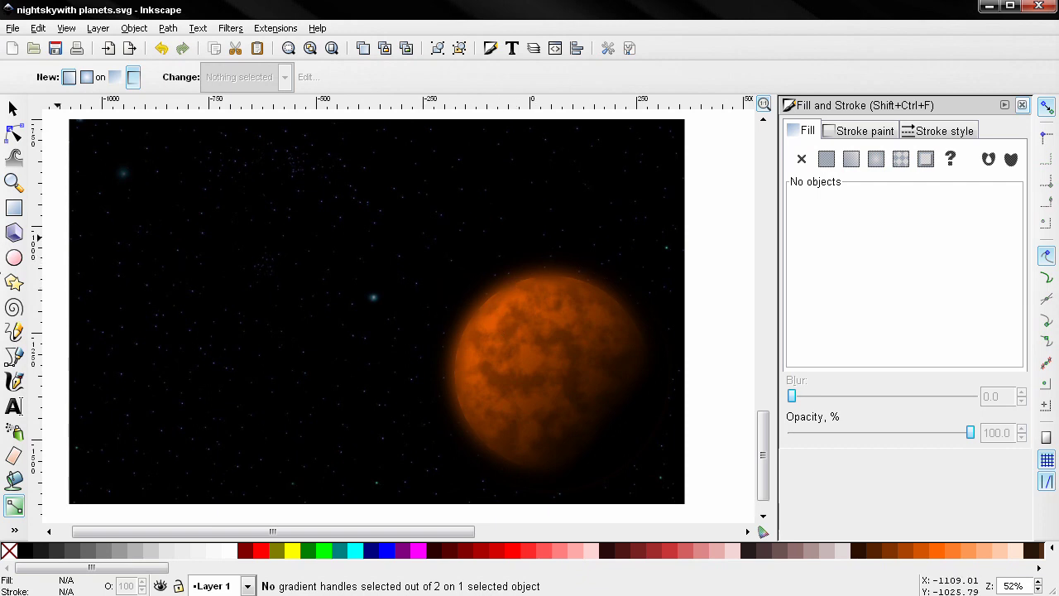
# Draw a small aqua circle in the upper left of the sky
pyautogui.click(14, 257)
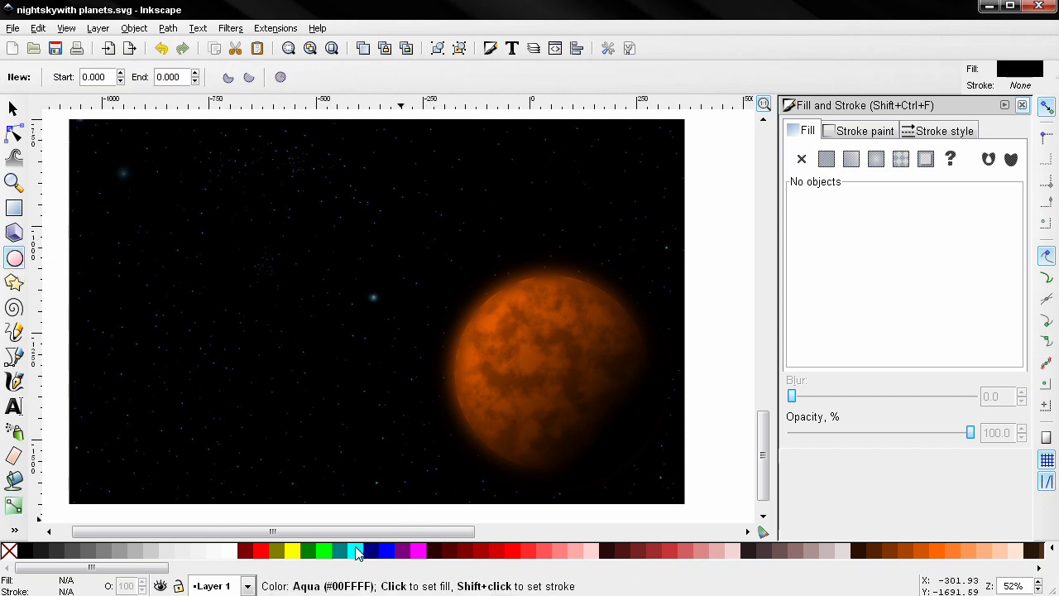
pyautogui.click(355, 551)
pyautogui.moveTo(118, 185); pyautogui.dragTo(197, 261)
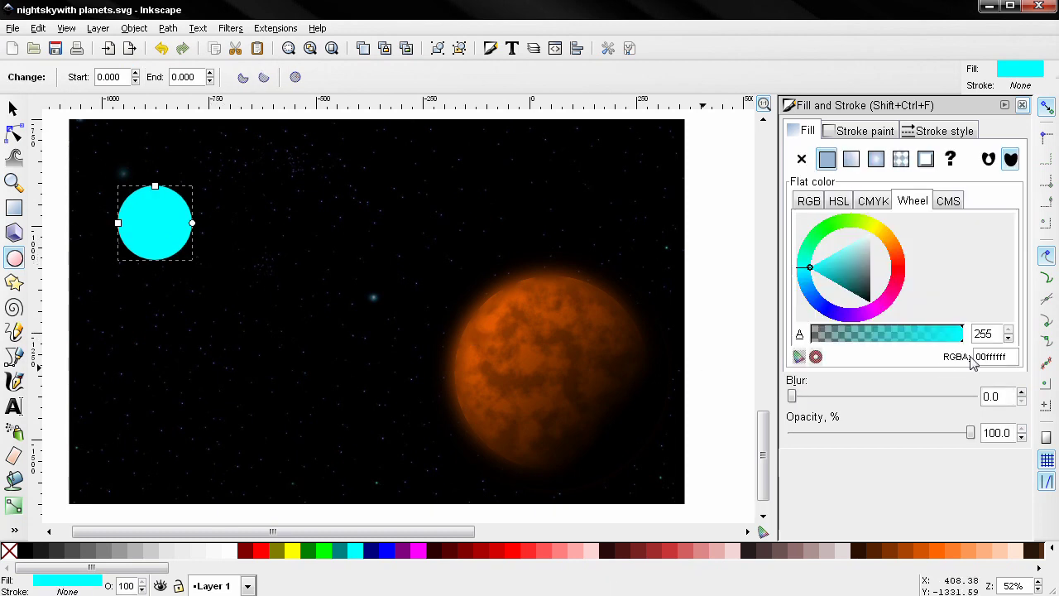
# Blur the new circle by 10 and recolour it teal #008080
pyautogui.doubleClick(999, 398)
pyautogui.write('10')
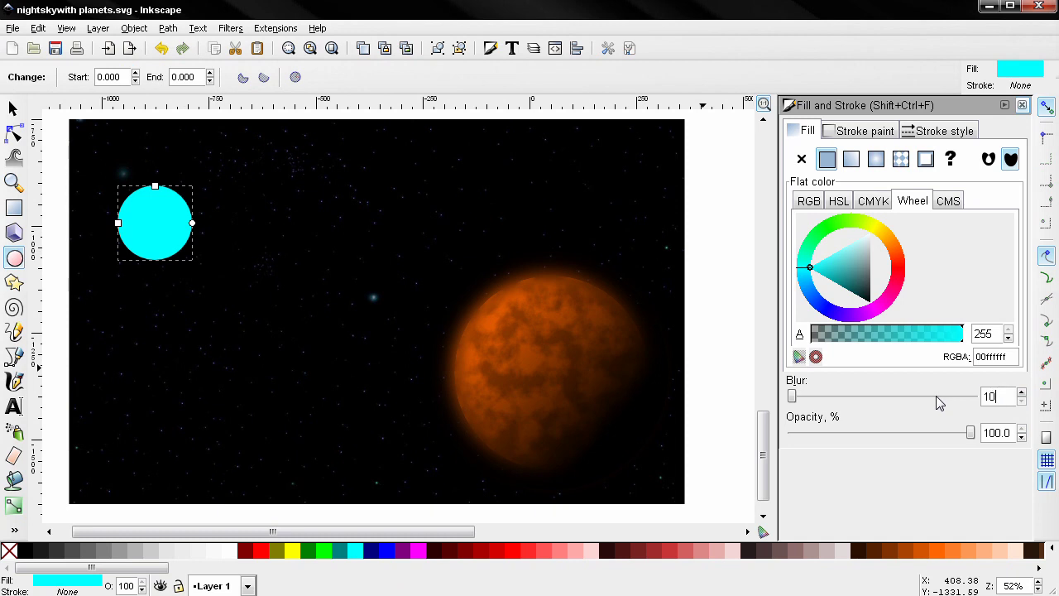
pyautogui.press('Return')
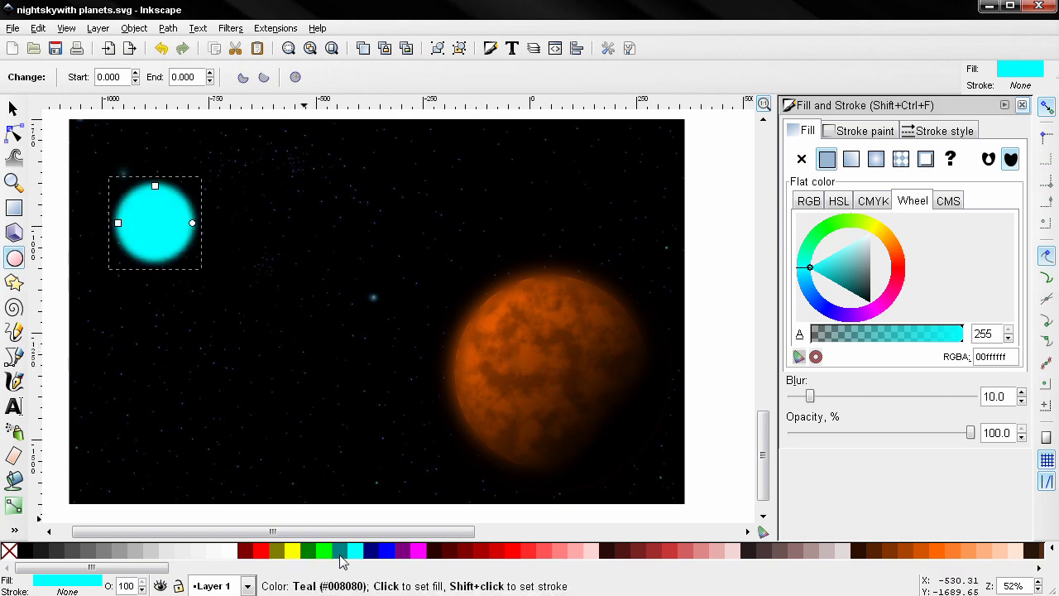
pyautogui.click(341, 551)
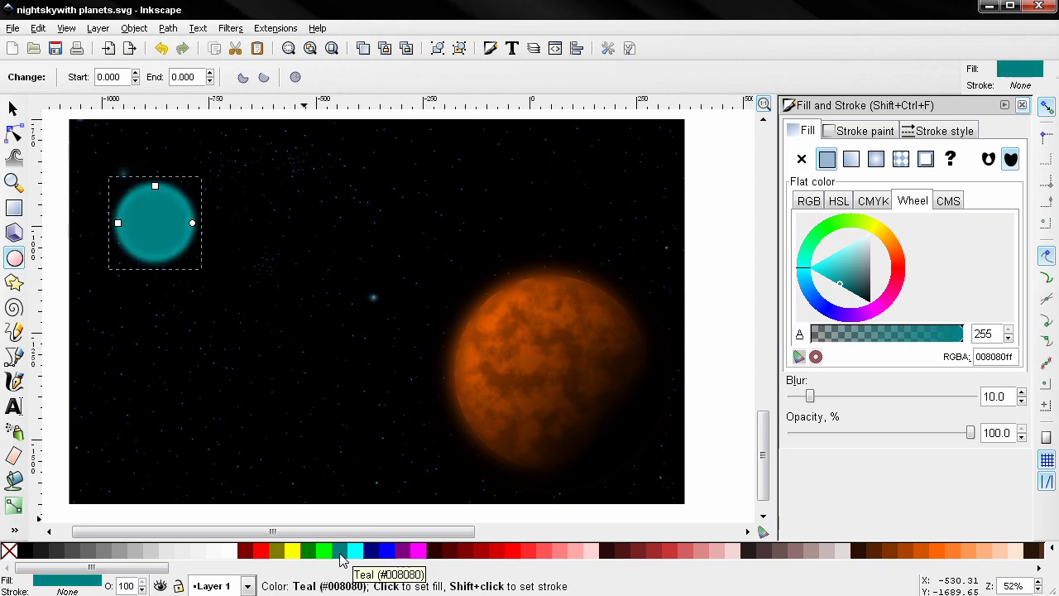
# Remove the teal circle's blur filter and apply Filters > ABCs > Noise transparency
pyautogui.click(222, 28)
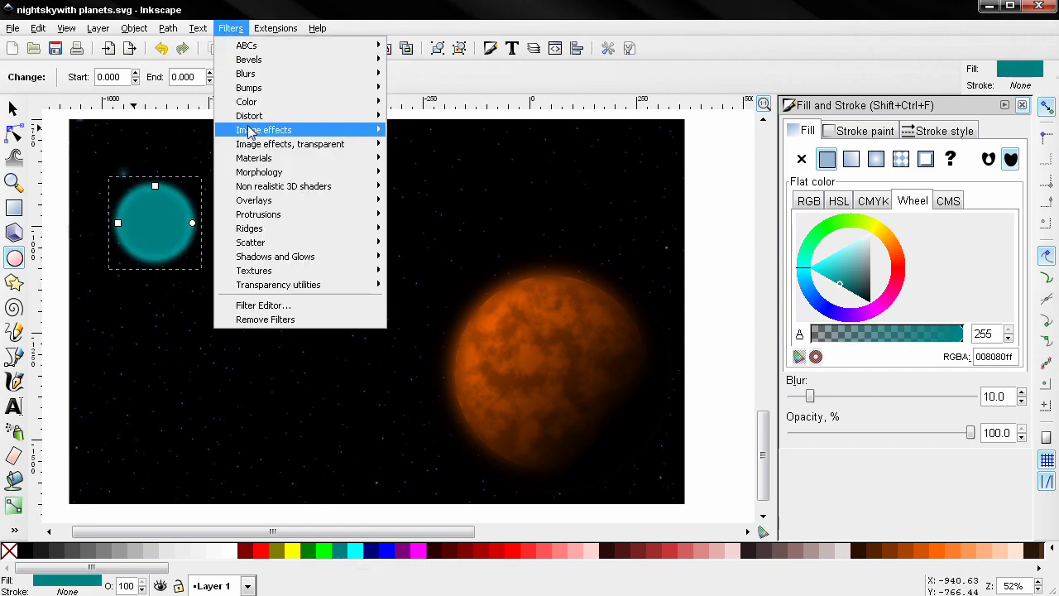
pyautogui.click(280, 319)
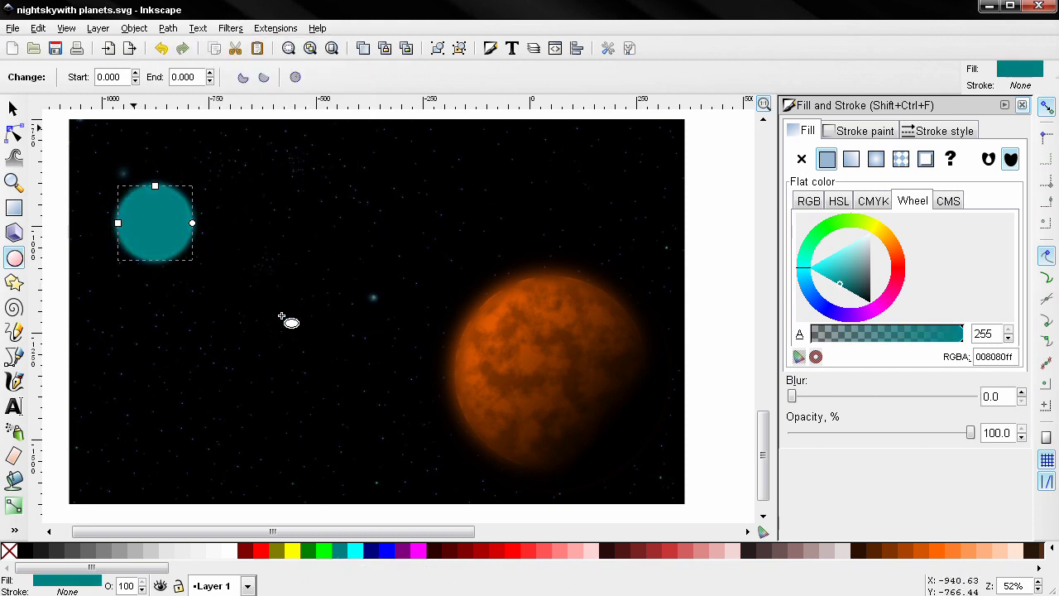
pyautogui.click(235, 28)
pyautogui.moveTo(307, 44)
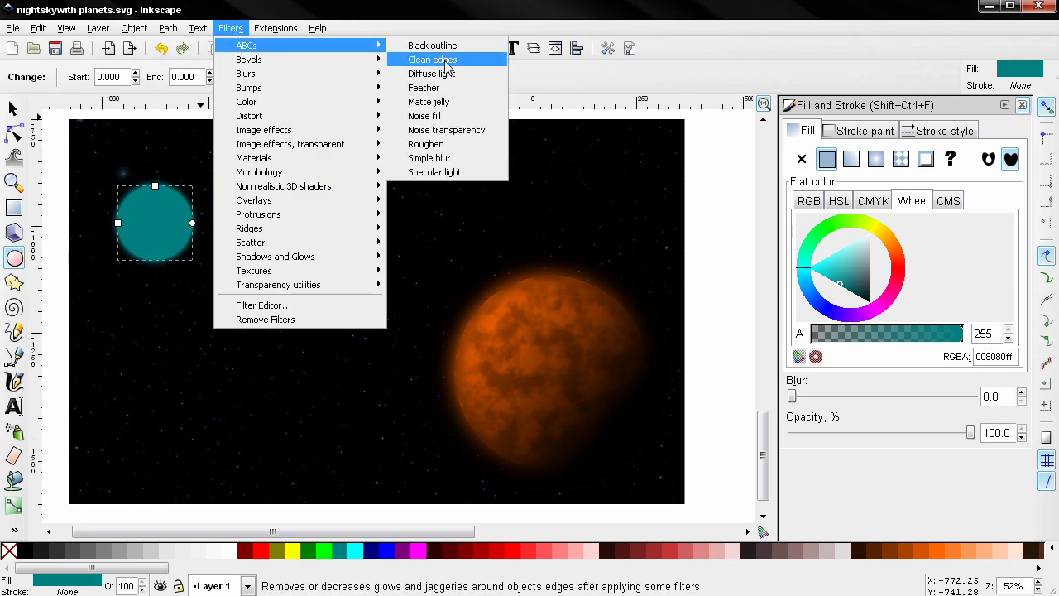
pyautogui.click(461, 131)
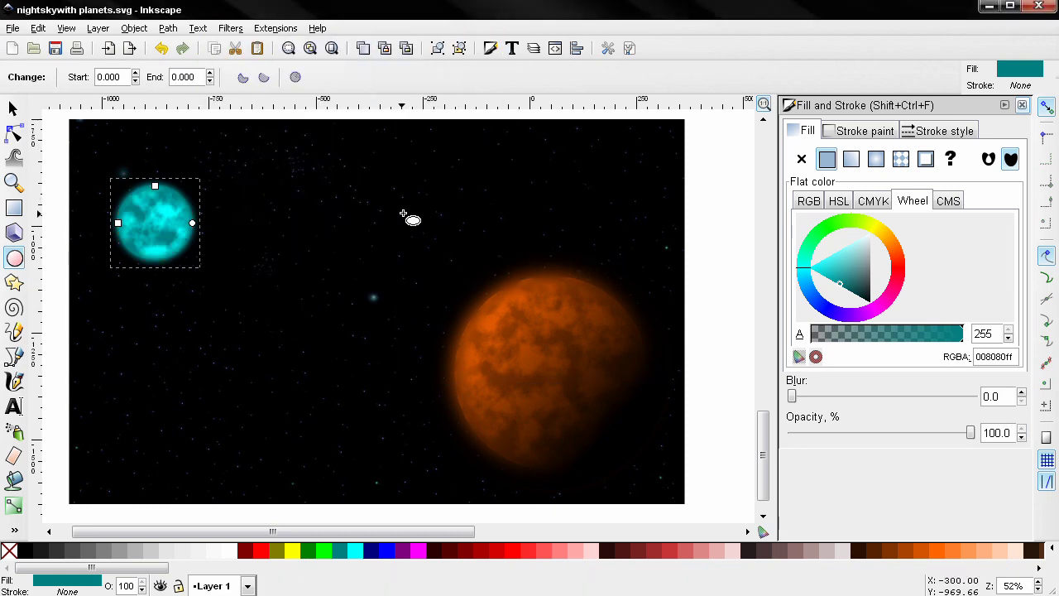
# Rotate the textured teal circle, then undo the rotation
pyautogui.press('s')
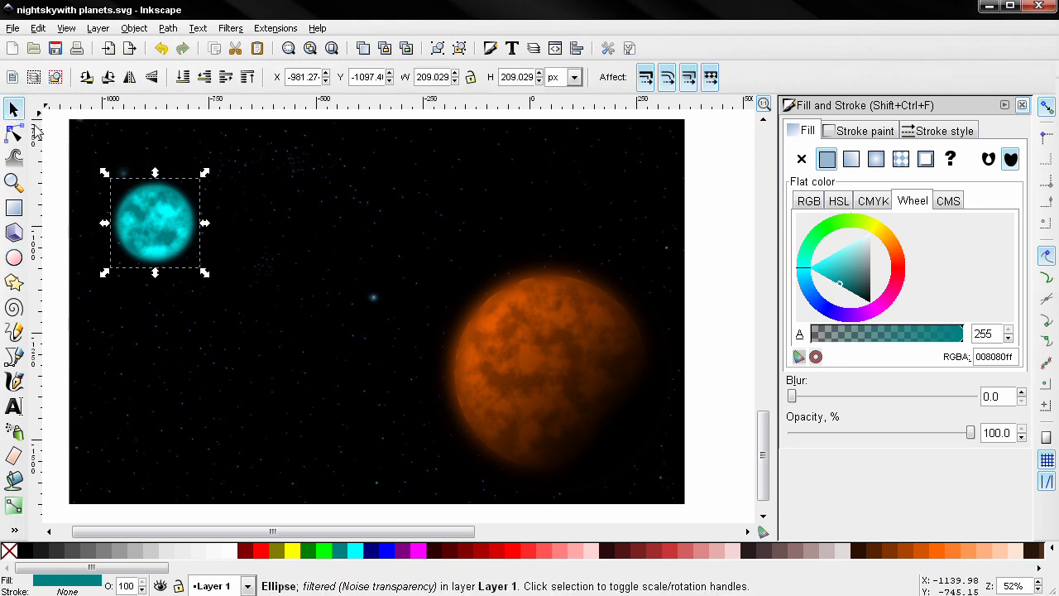
pyautogui.click(150, 217)
pyautogui.moveTo(104, 172); pyautogui.dragTo(91, 249)
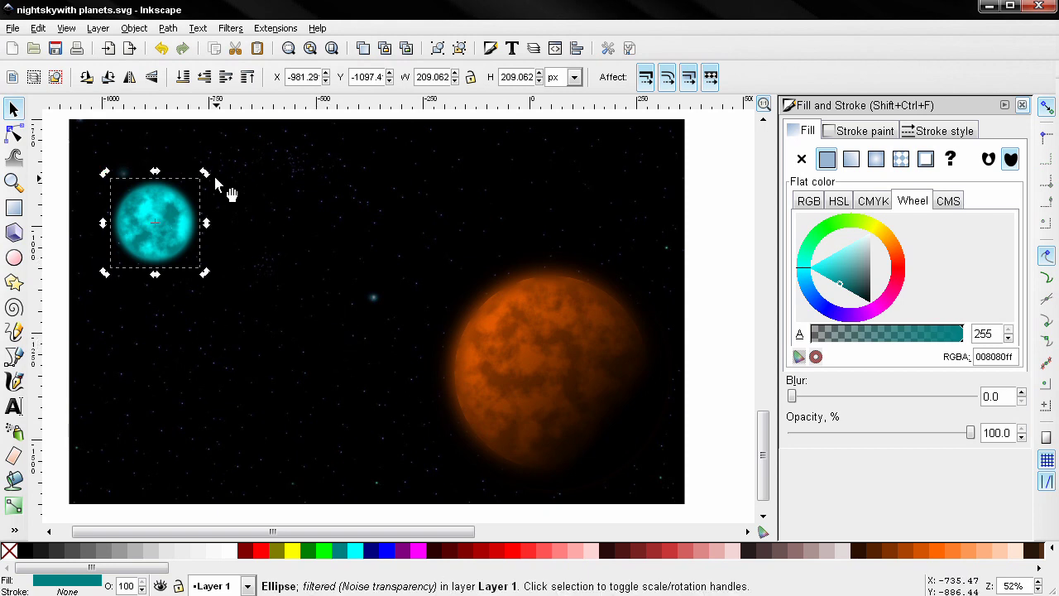
pyautogui.hotkey('ctrl', 'z')
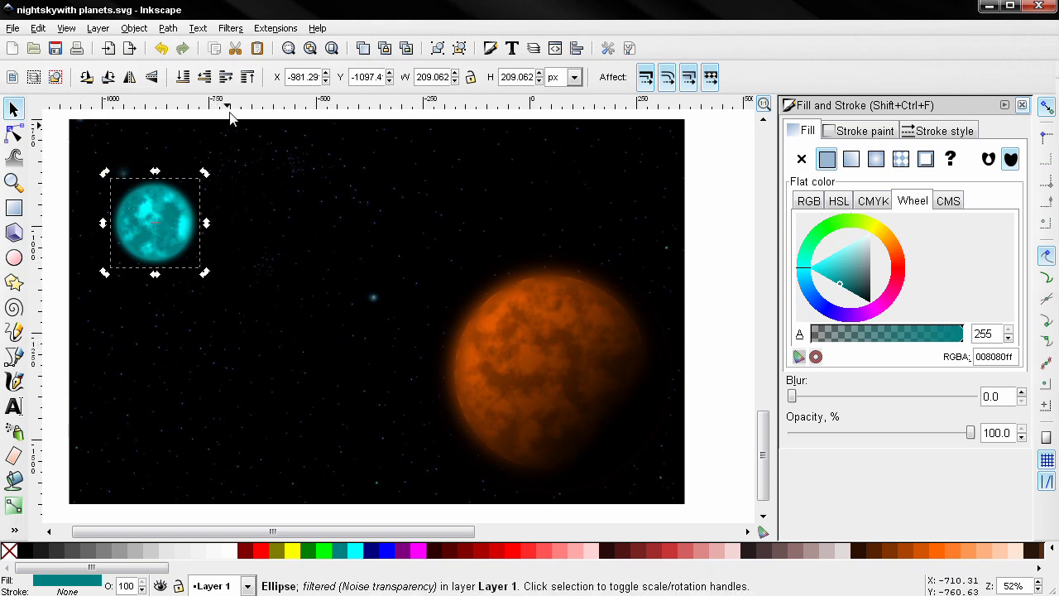
pyautogui.click(240, 31)
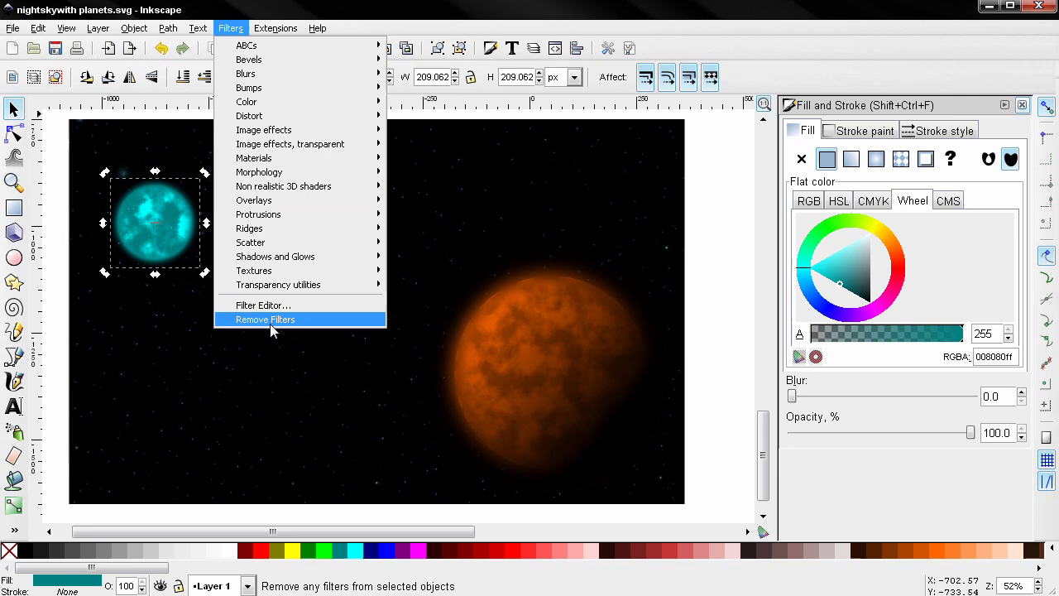
# Remove the noise filter, fill the circle black, and enlarge it to about 228 px
pyautogui.click(271, 321)
pyautogui.click(35, 550)
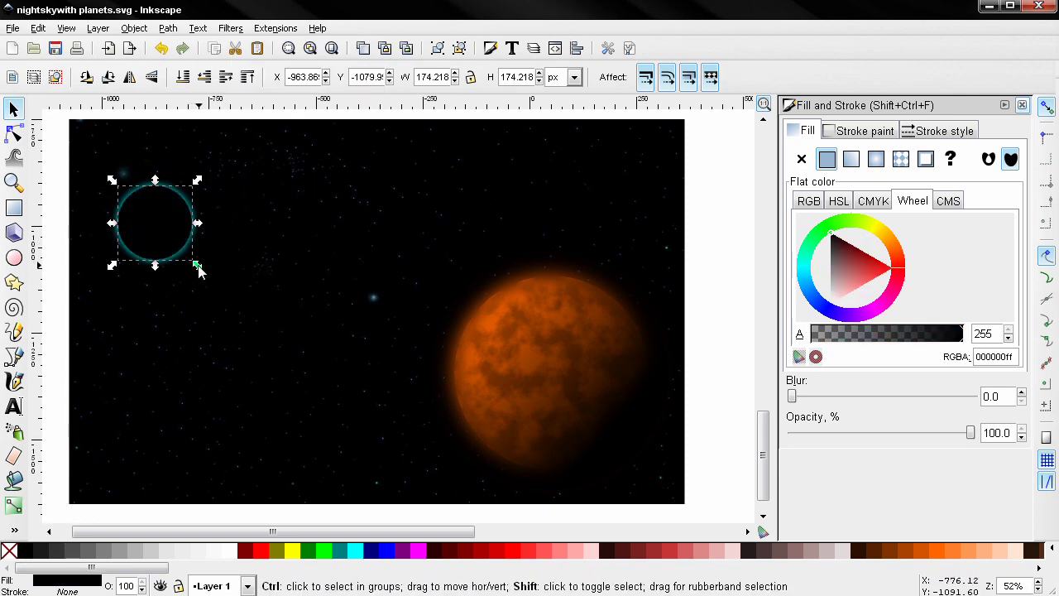
pyautogui.moveTo(198, 269); pyautogui.dragTo(211, 273)
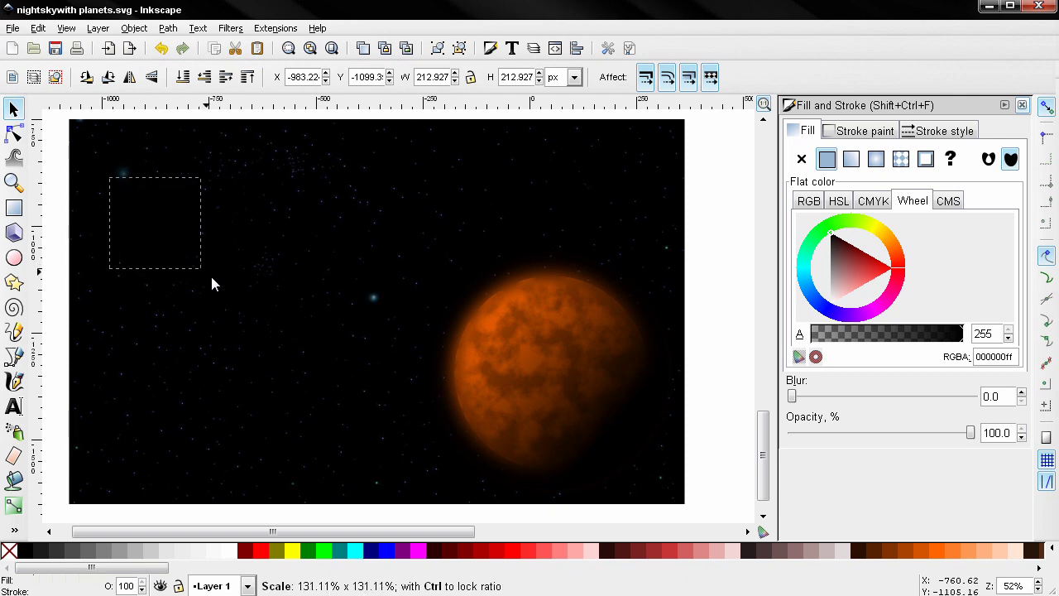
# Give the black circle a linear gradient that darkens the teal planet's lower-left side
pyautogui.click(854, 163)
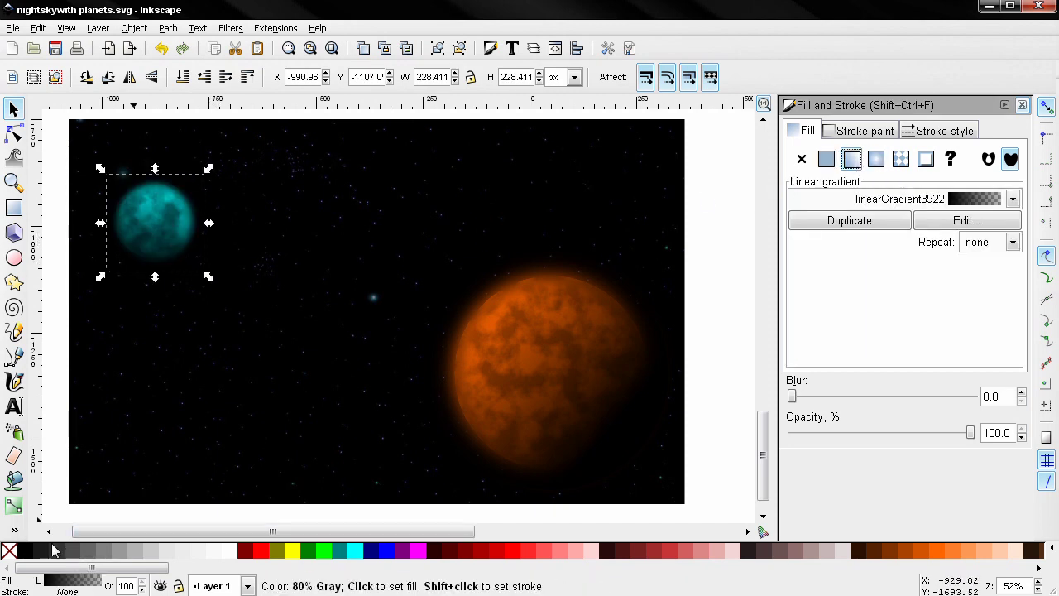
pyautogui.click(14, 504)
pyautogui.moveTo(147, 272); pyautogui.dragTo(124, 250)
pyautogui.moveTo(163, 176); pyautogui.dragTo(180, 214)
pyautogui.moveTo(123, 251); pyautogui.dragTo(116, 247)
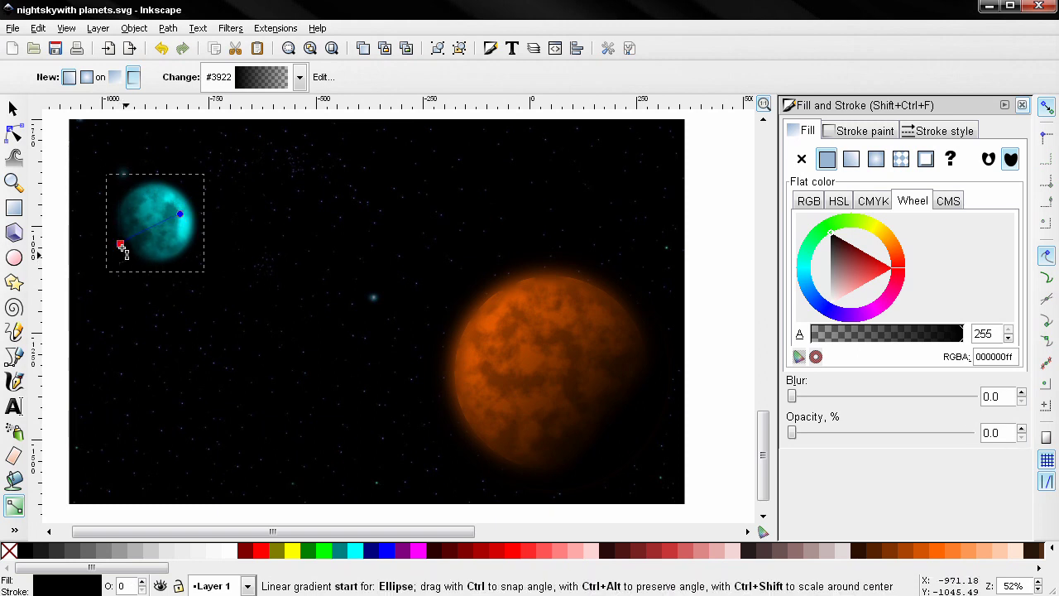
pyautogui.click(125, 253)
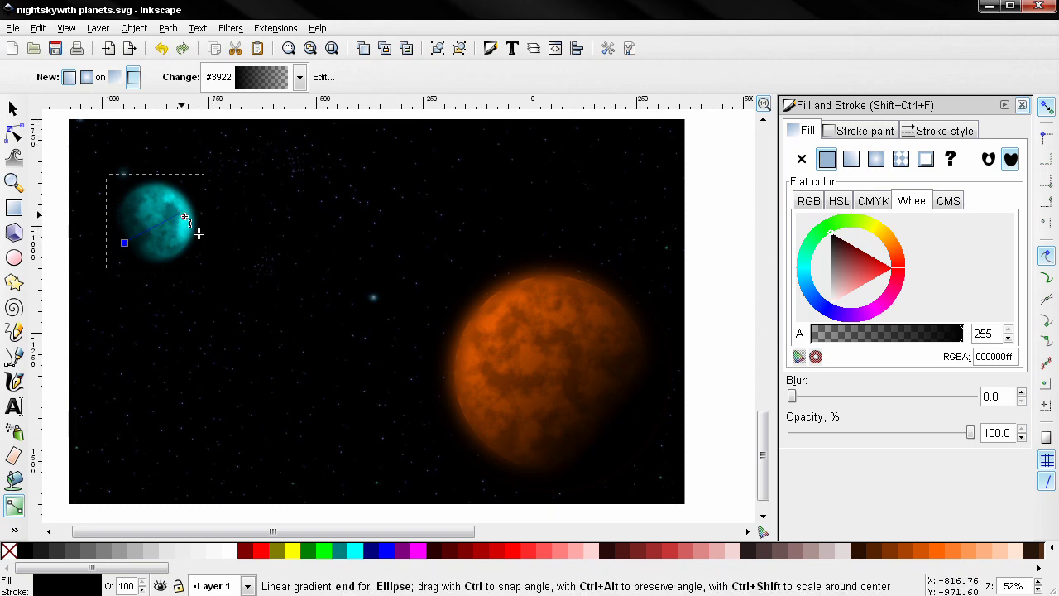
pyautogui.press('Escape')
pyautogui.press('Escape')
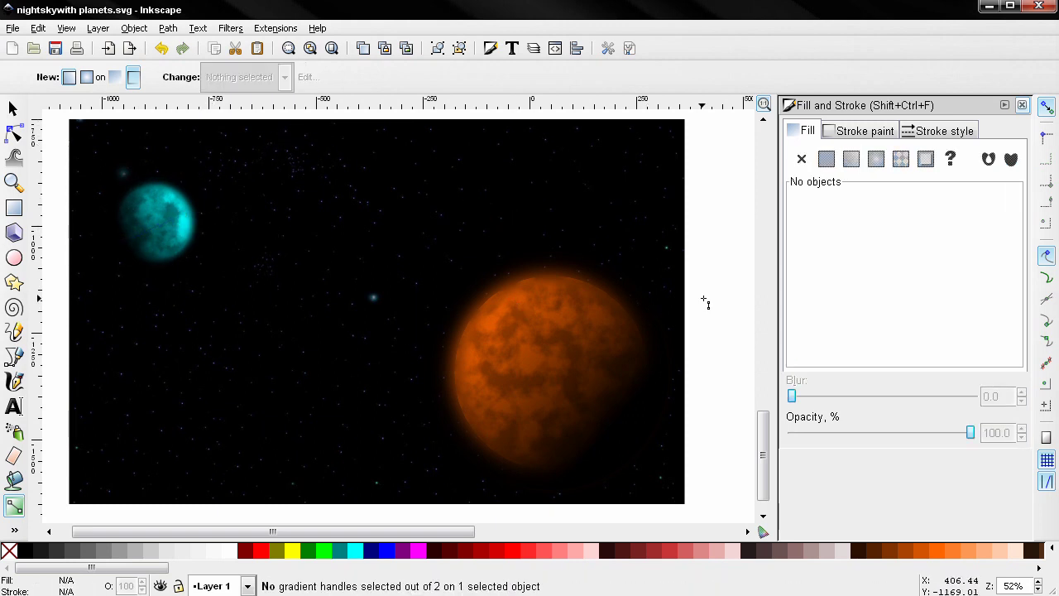
# Move the orange planet's shadow gradient end toward the lower right, then close Fill and Stroke
pyautogui.click(12, 109)
pyautogui.click(523, 352)
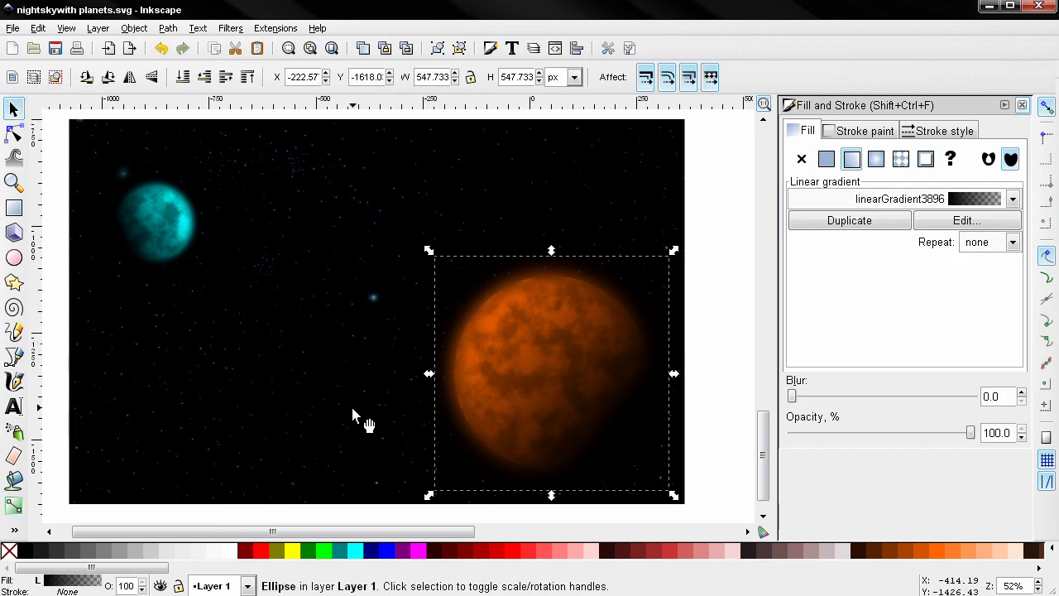
pyautogui.click(14, 505)
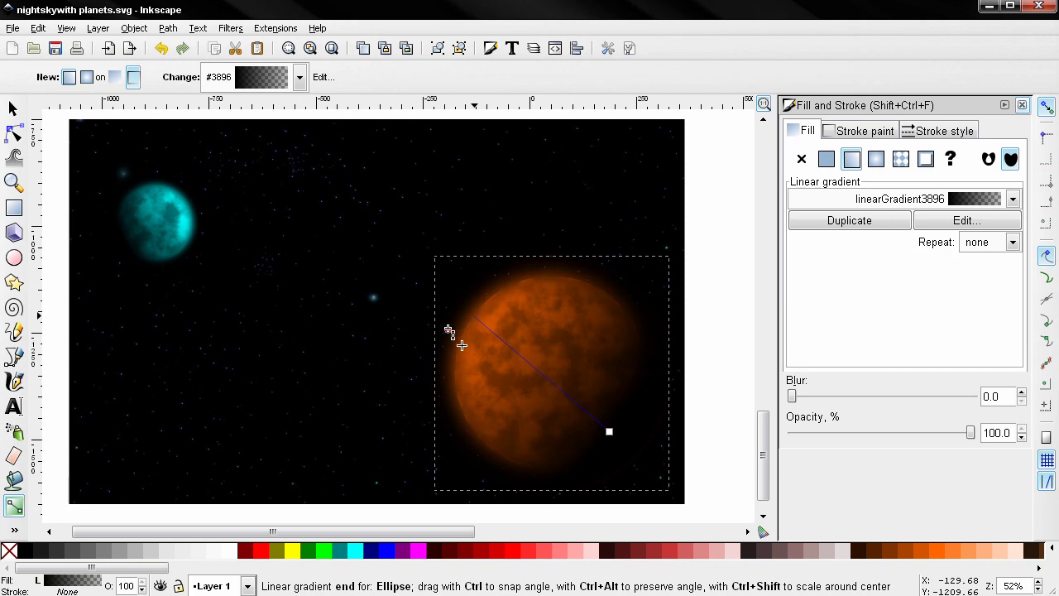
pyautogui.moveTo(444, 325); pyautogui.dragTo(480, 344)
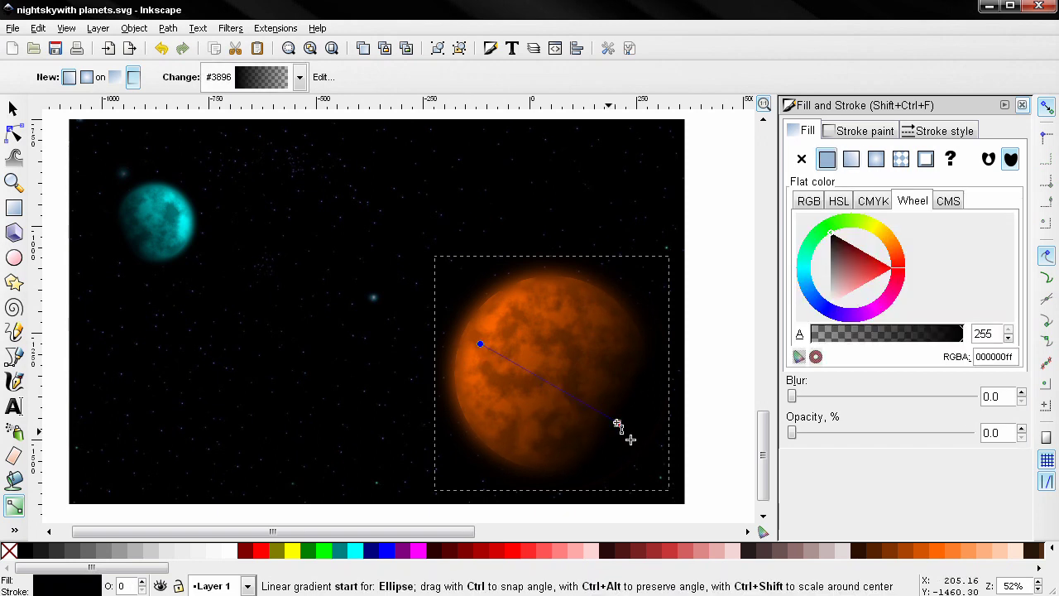
pyautogui.click(618, 424)
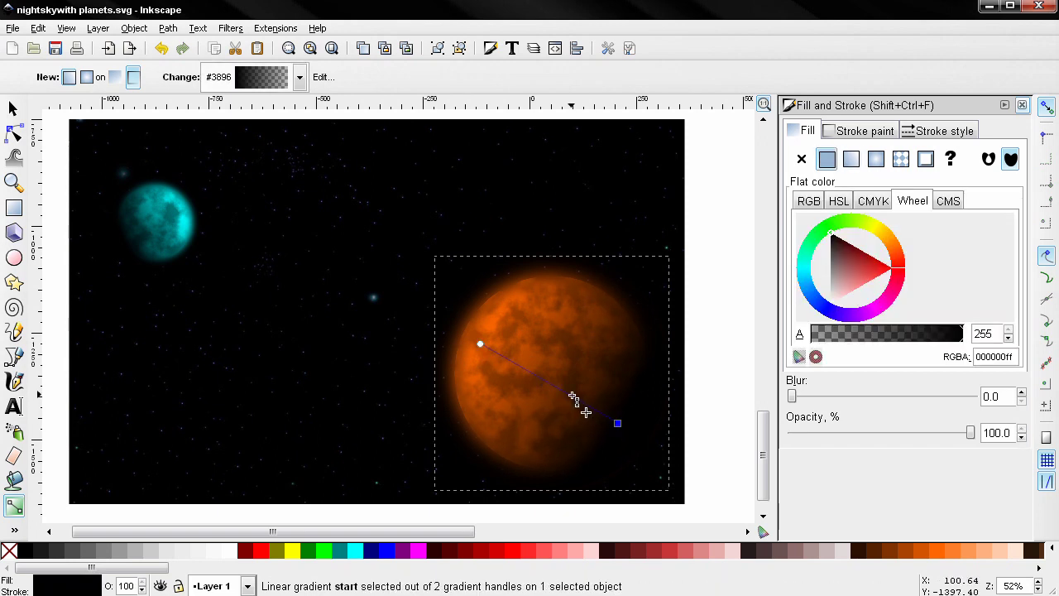
pyautogui.click(1022, 106)
pyautogui.press('Escape')
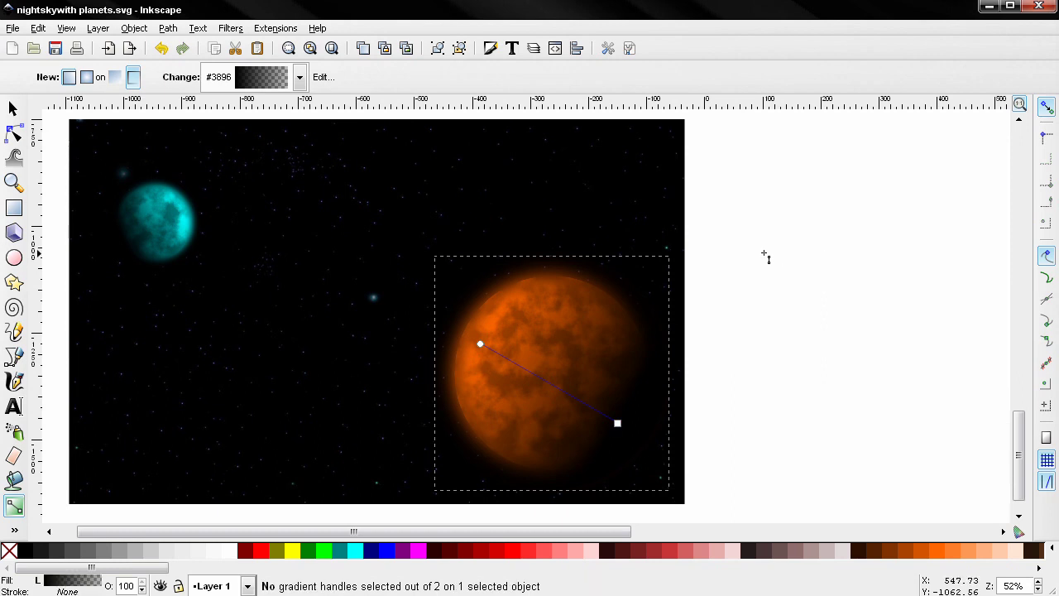
pyautogui.press('Escape')
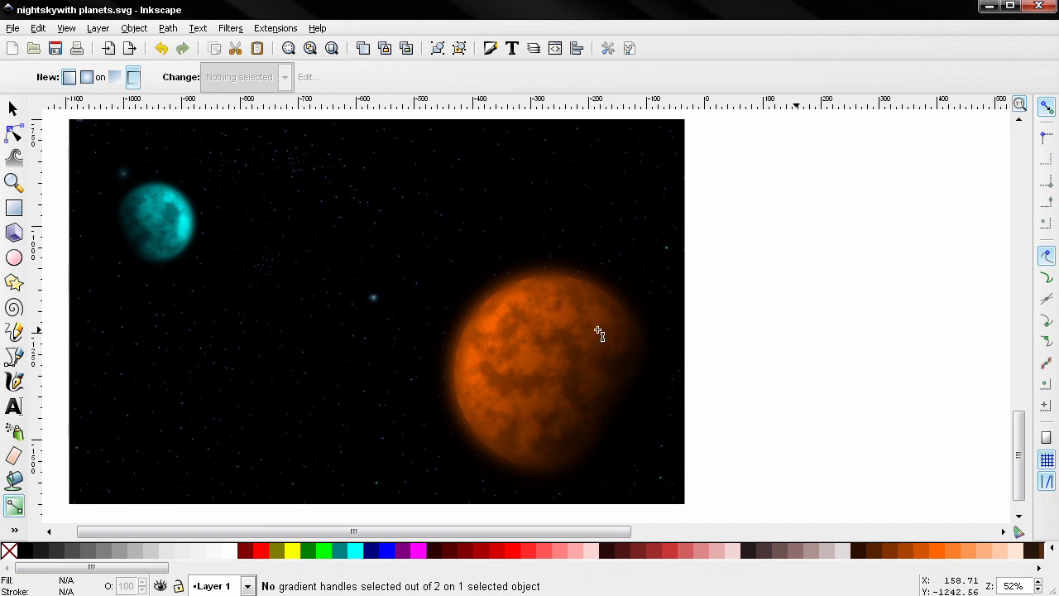
pyautogui.click(229, 30)
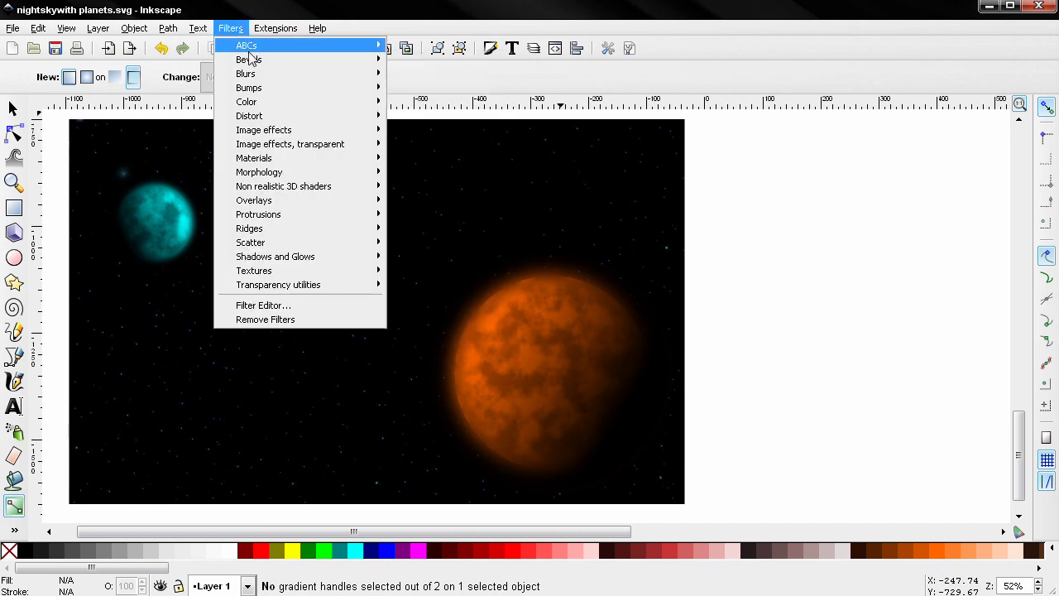
pyautogui.moveTo(258, 46)
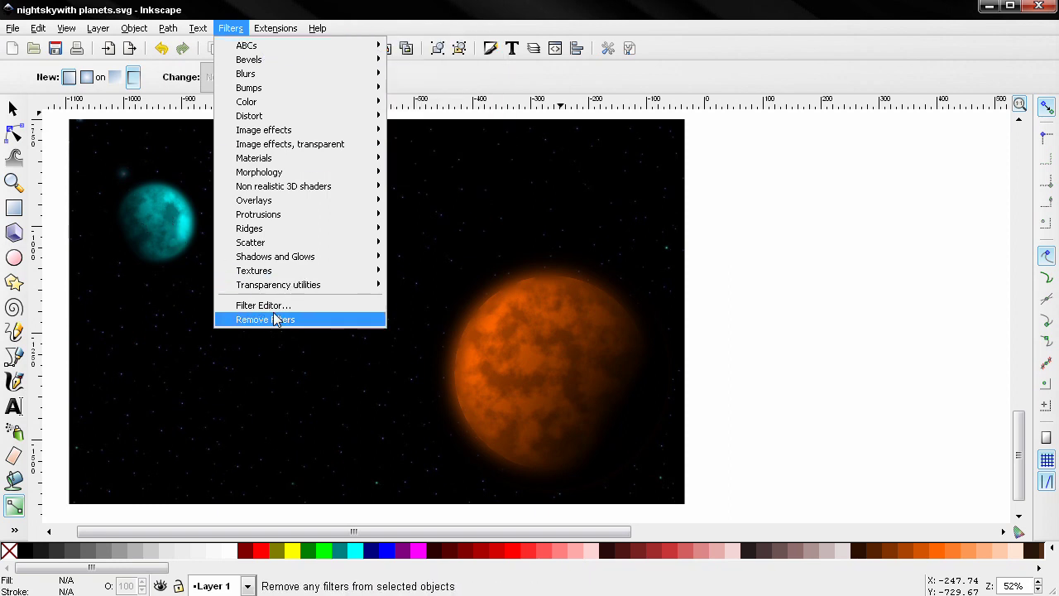
pyautogui.click(822, 290)
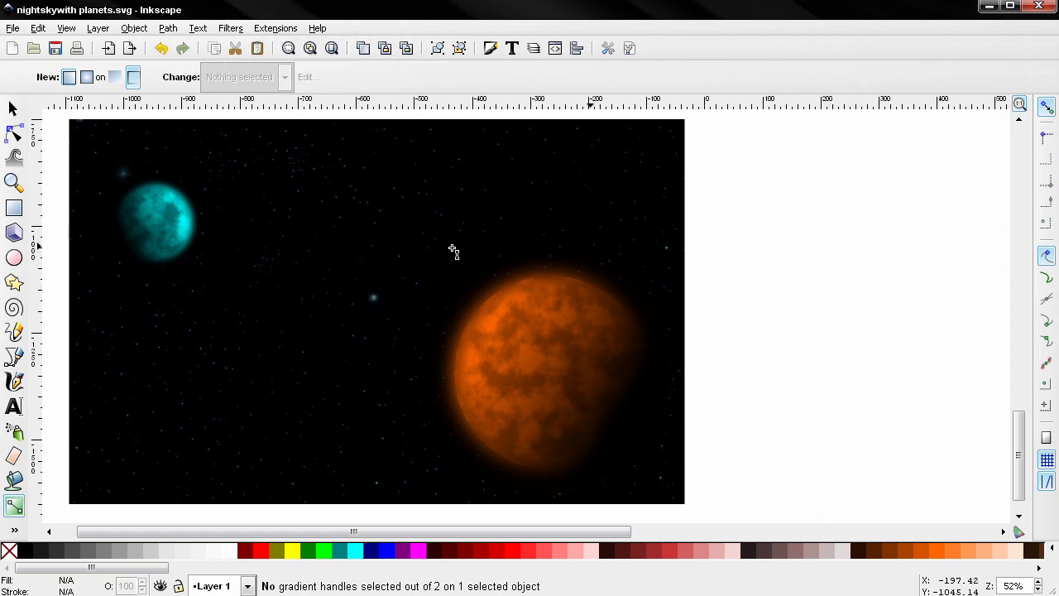